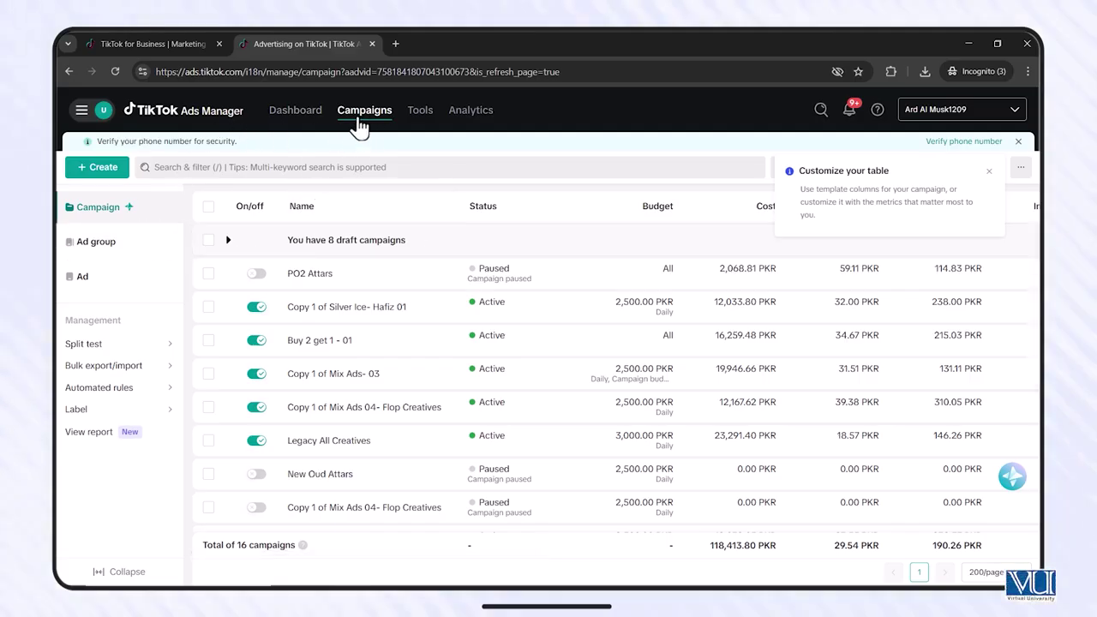
Create a new campaign with the Sales advertising objective and review its sales destination options
{"action": "left_click", "coordinate": [98, 171]}
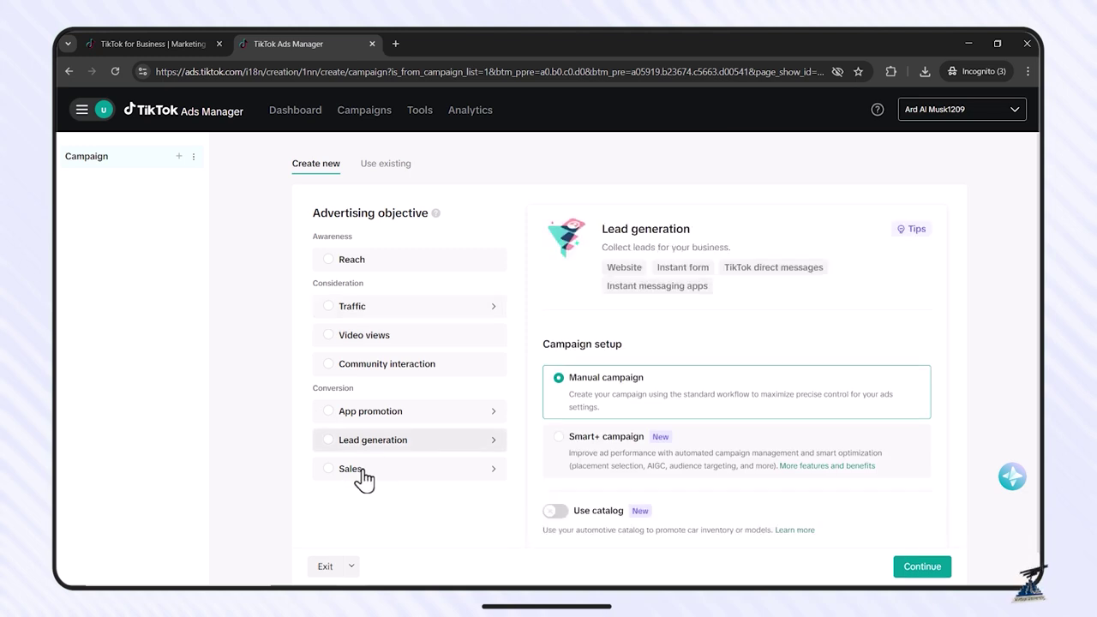
{"action": "left_click", "coordinate": [415, 475]}
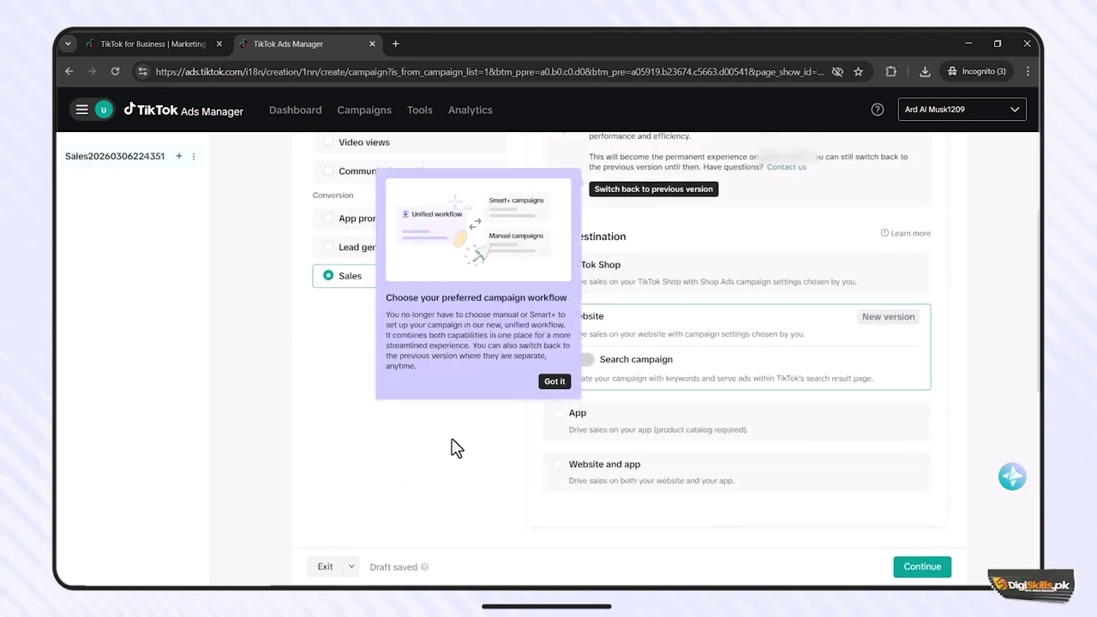
{"action": "scroll", "coordinate": [467, 446], "scroll_direction": "up", "scroll_amount": 3}
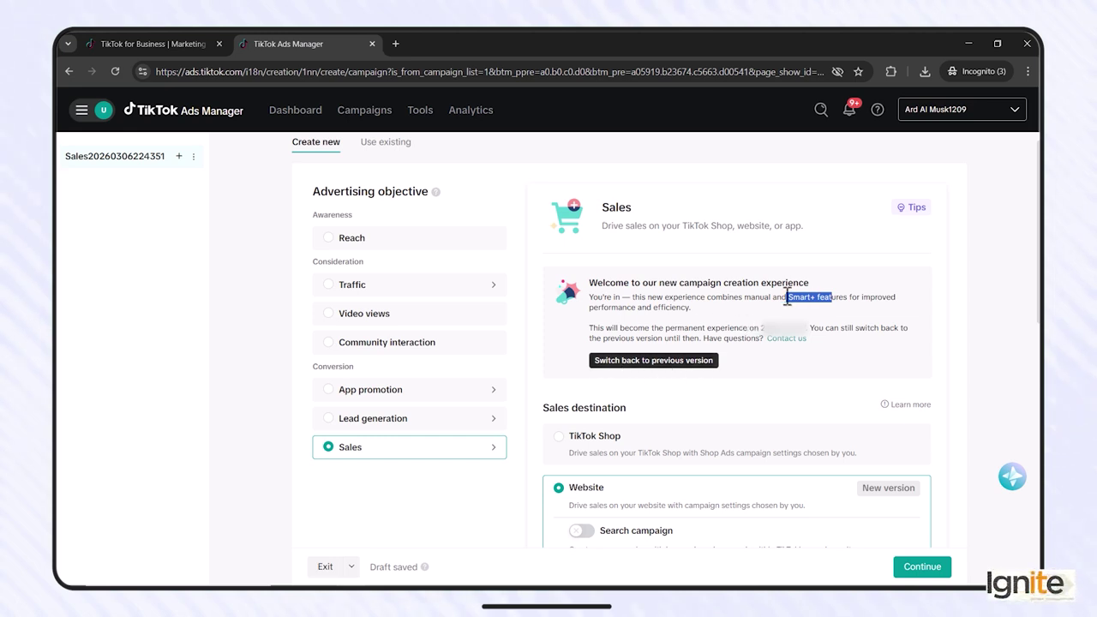
{"action": "left_click", "coordinate": [771, 394]}
{"action": "scroll", "coordinate": [718, 392], "scroll_direction": "down", "scroll_amount": 1}
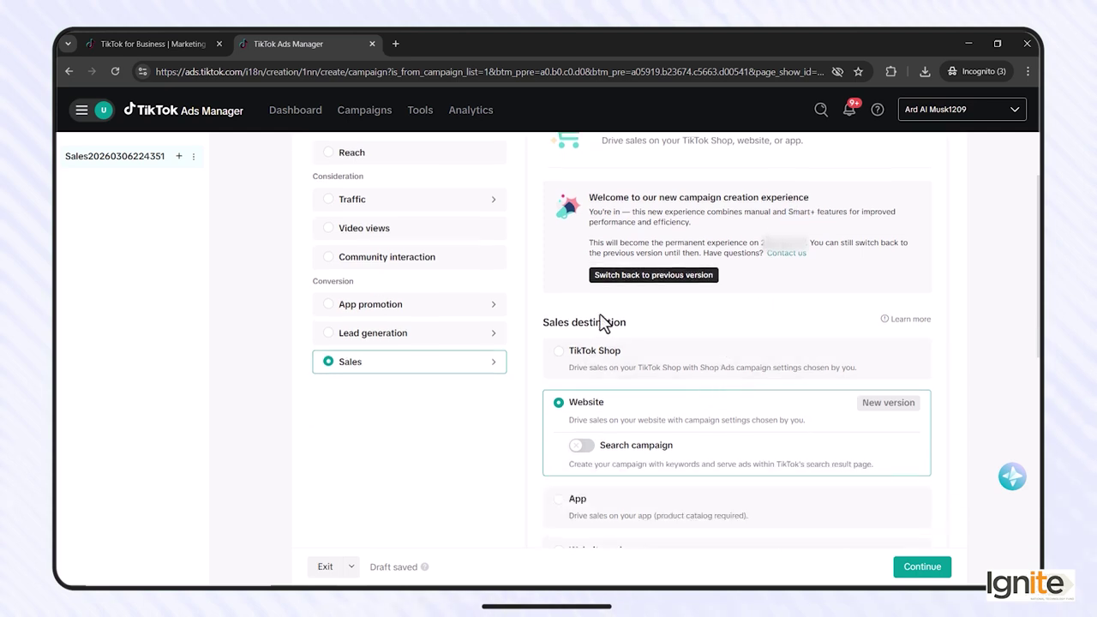
{"action": "scroll", "coordinate": [654, 324], "scroll_direction": "down", "scroll_amount": 1}
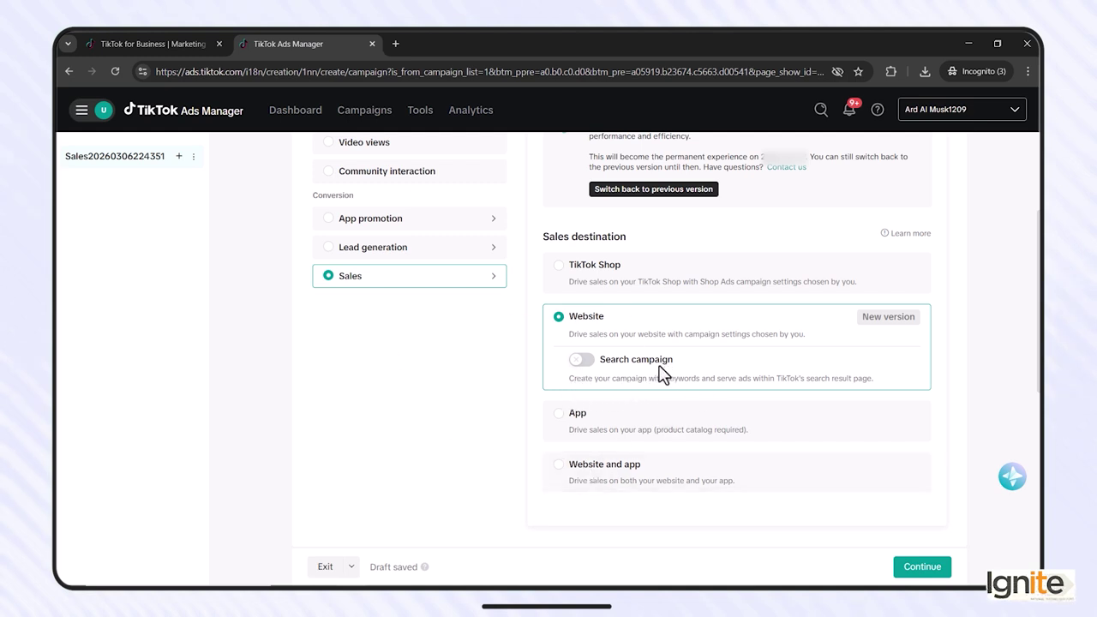
Turn off the Catalog campaign option under the product source
{"action": "scroll", "coordinate": [526, 385], "scroll_direction": "down", "scroll_amount": 3}
{"action": "scroll", "coordinate": [527, 386], "scroll_direction": "down", "scroll_amount": 3}
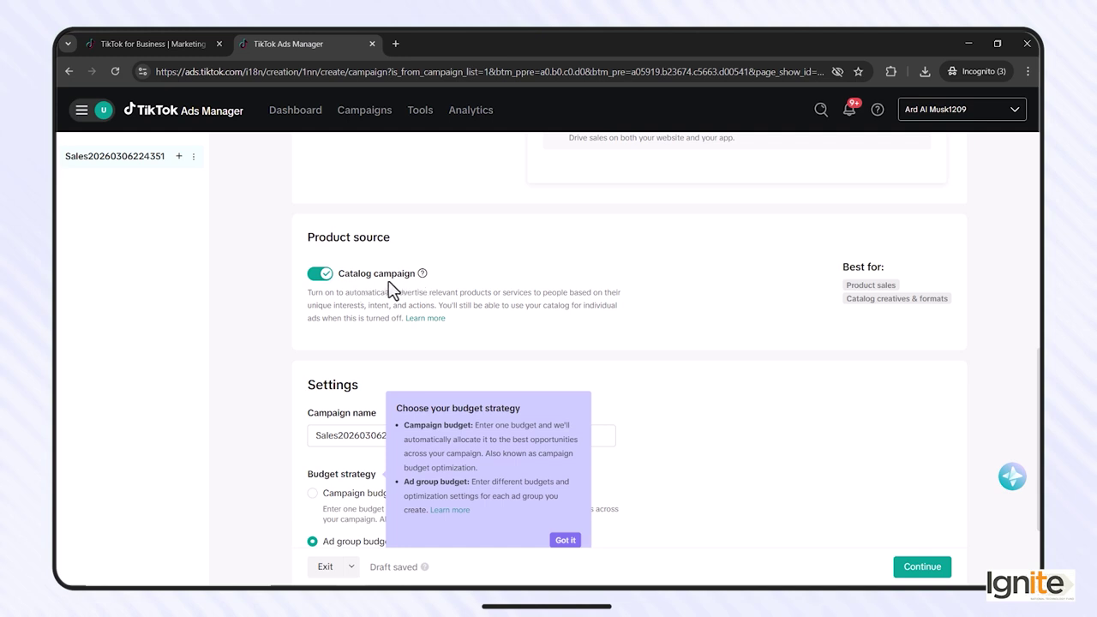
{"action": "left_click", "coordinate": [321, 275]}
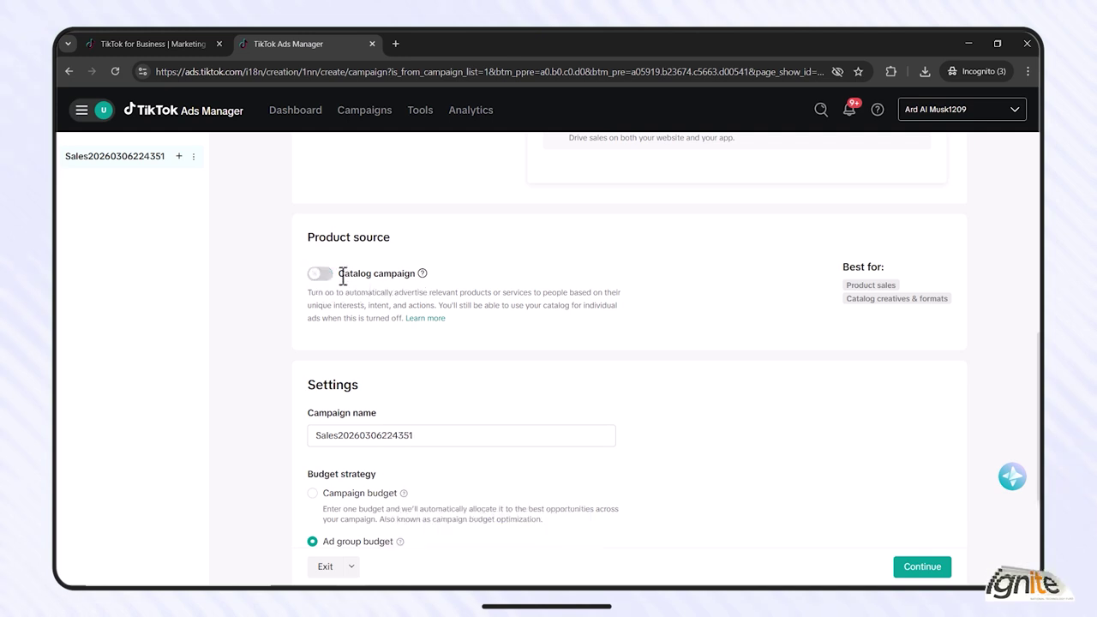
Rename the campaign as Sales Campaign-01
{"action": "scroll", "coordinate": [453, 356], "scroll_direction": "down", "scroll_amount": 2}
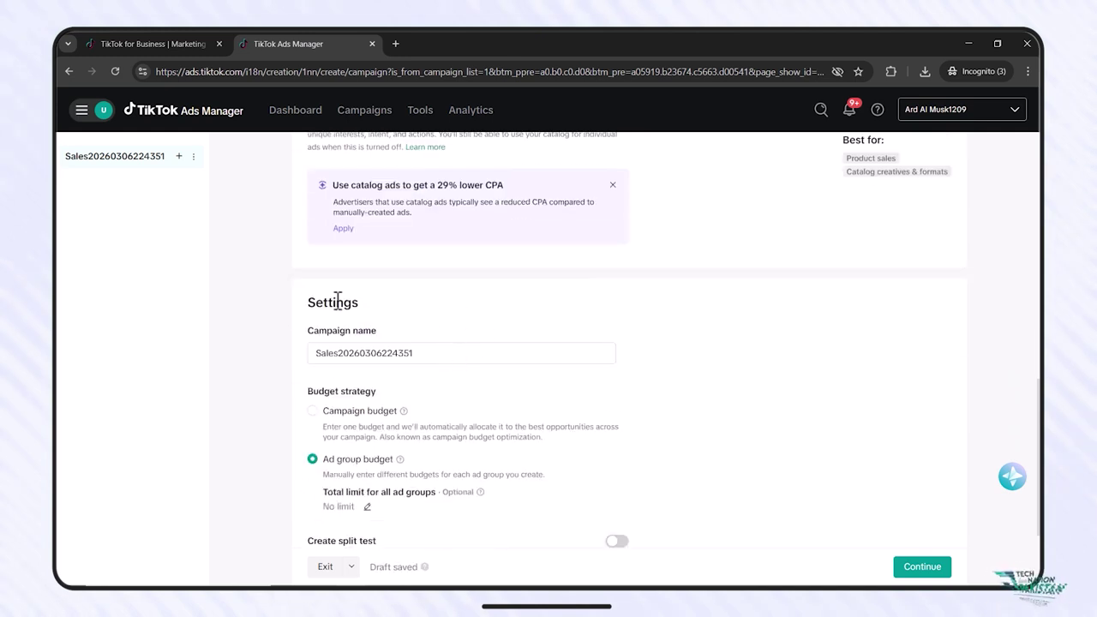
{"action": "triple_click", "coordinate": [433, 350]}
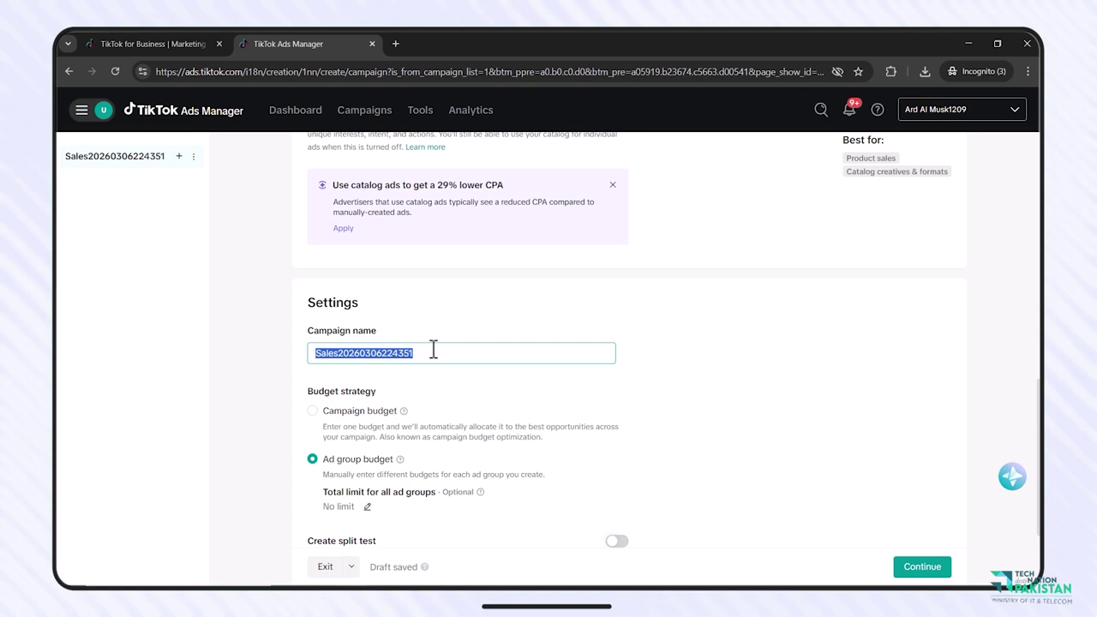
{"action": "type", "text": "Sales Campaign-01"}
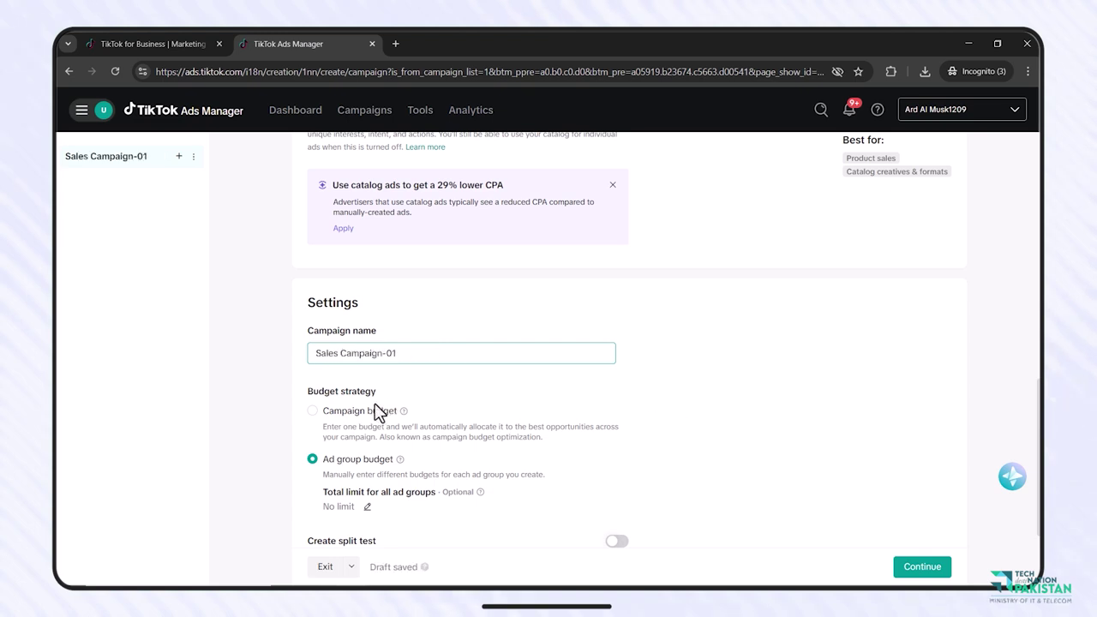
Switch the budget strategy to Campaign budget with a daily amount of 15000 PKR and continue to the ad group settings
{"action": "scroll", "coordinate": [403, 403], "scroll_direction": "down", "scroll_amount": 1}
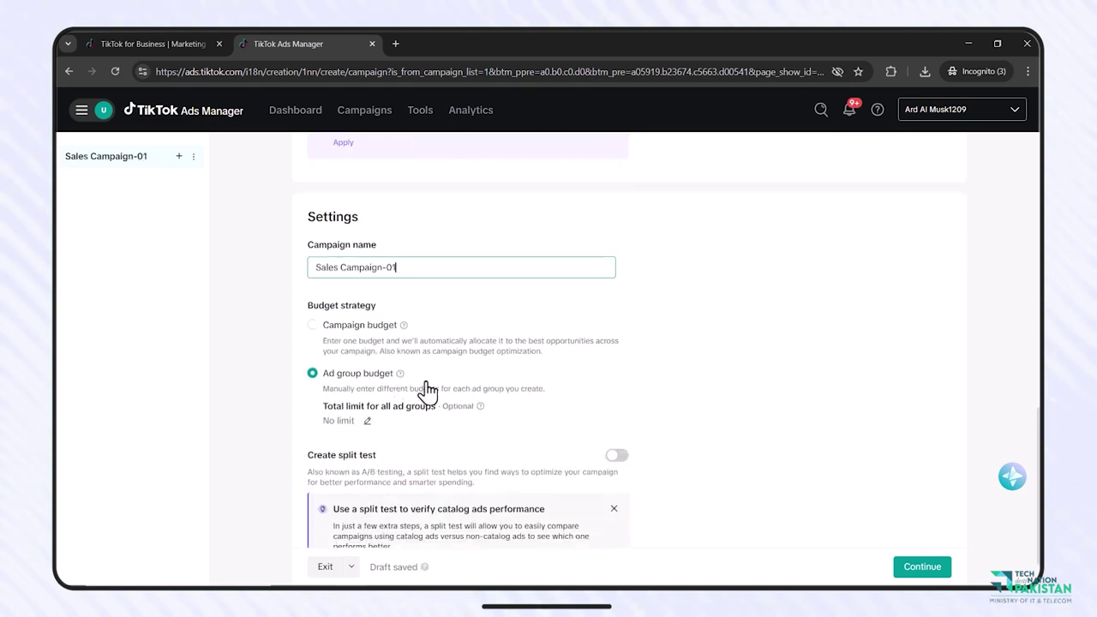
{"action": "left_click", "coordinate": [312, 327]}
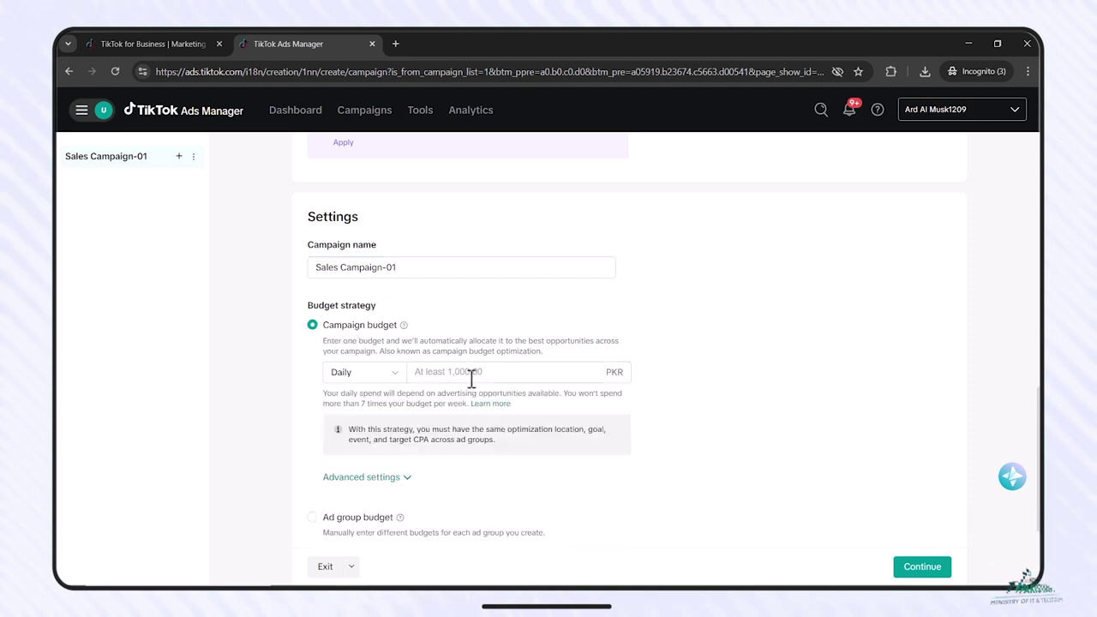
{"action": "left_click", "coordinate": [498, 367]}
{"action": "type", "text": "15000"}
{"action": "scroll", "coordinate": [514, 378], "scroll_direction": "down", "scroll_amount": 2}
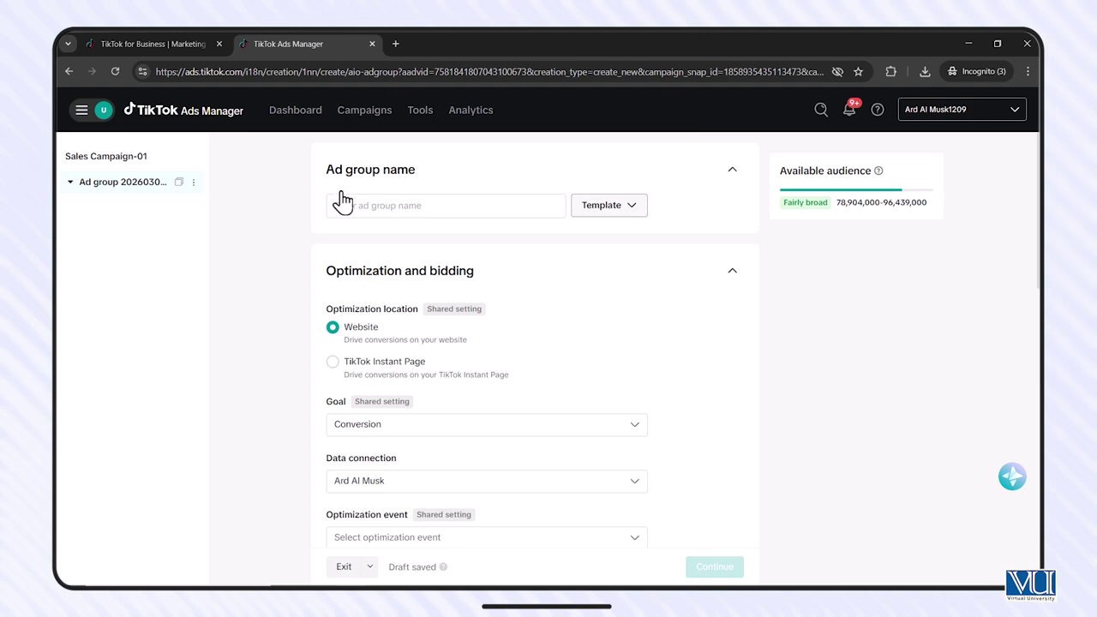
Rename the ad group as Sales-01
{"action": "left_click", "coordinate": [351, 364]}
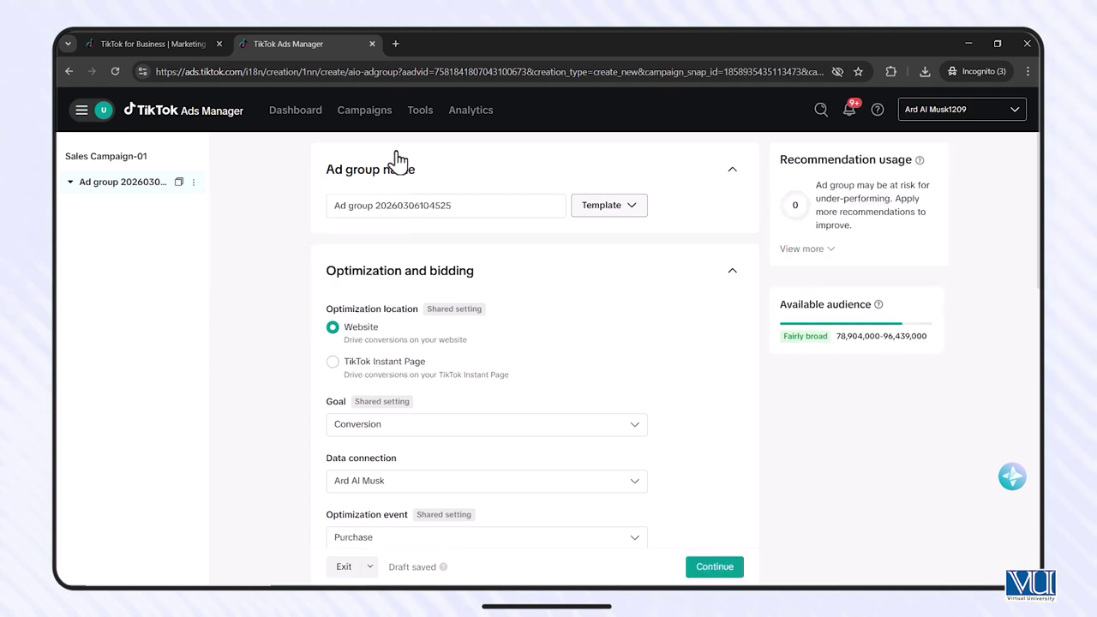
{"action": "triple_click", "coordinate": [458, 205]}
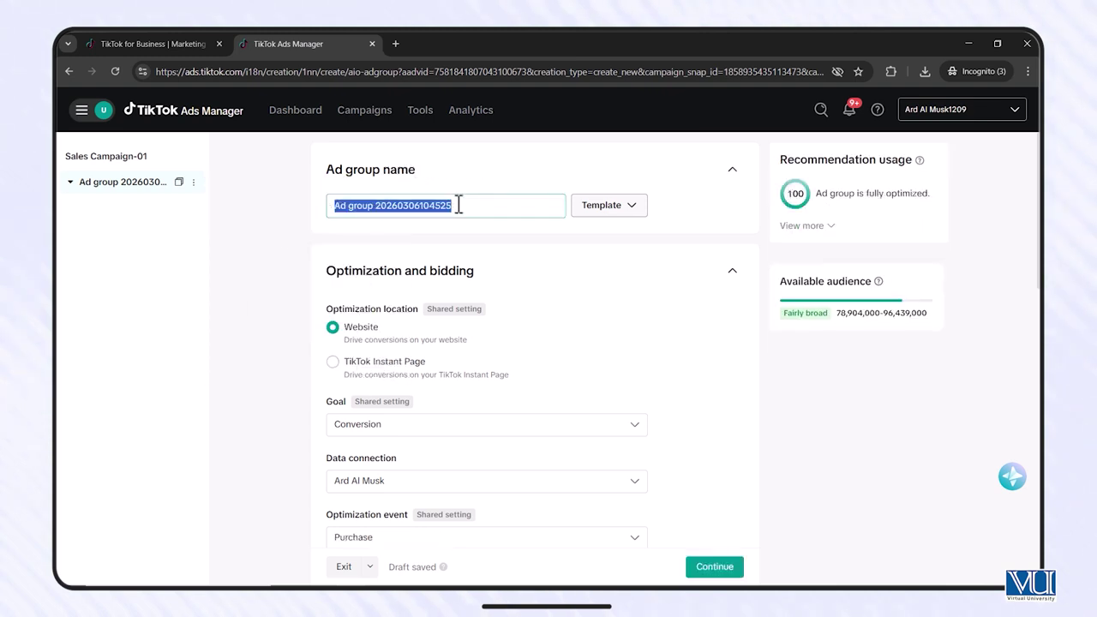
{"action": "type", "text": "Sales-01"}
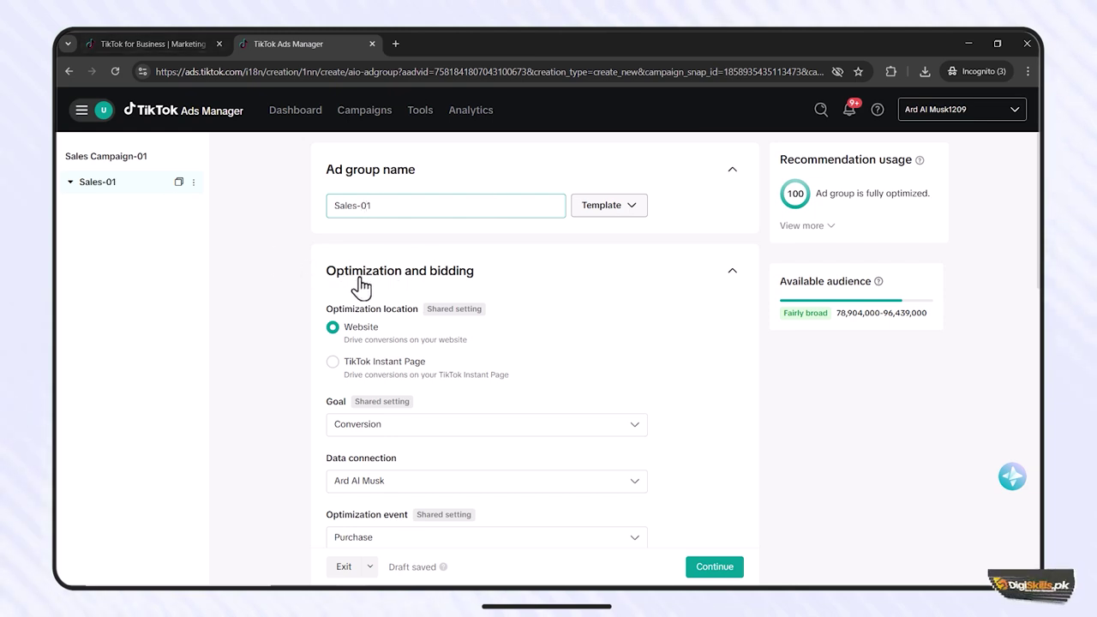
Choose Conversion as the ad group's optimization goal and Purchase as its optimization event
{"action": "scroll", "coordinate": [486, 297], "scroll_direction": "down", "scroll_amount": 2}
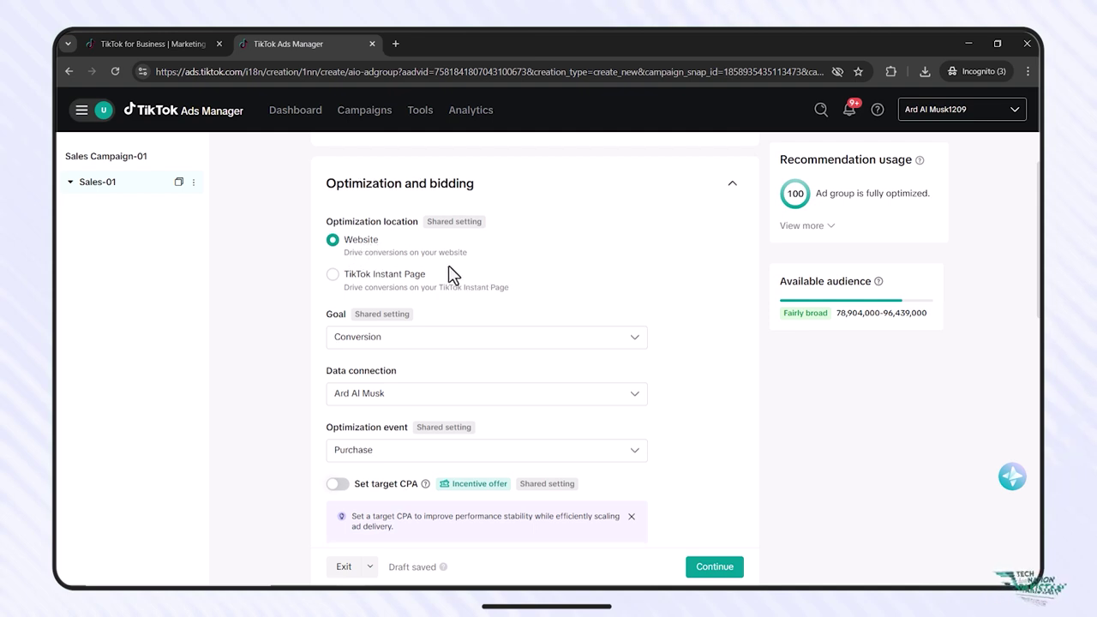
{"action": "scroll", "coordinate": [447, 270], "scroll_direction": "down", "scroll_amount": 1}
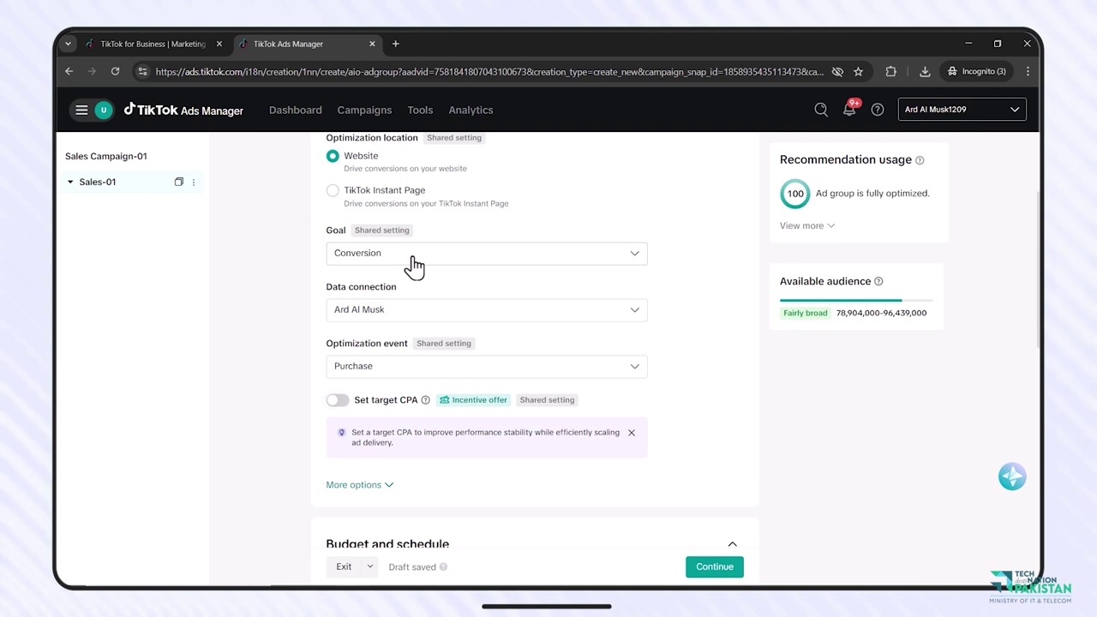
{"action": "left_click", "coordinate": [413, 257]}
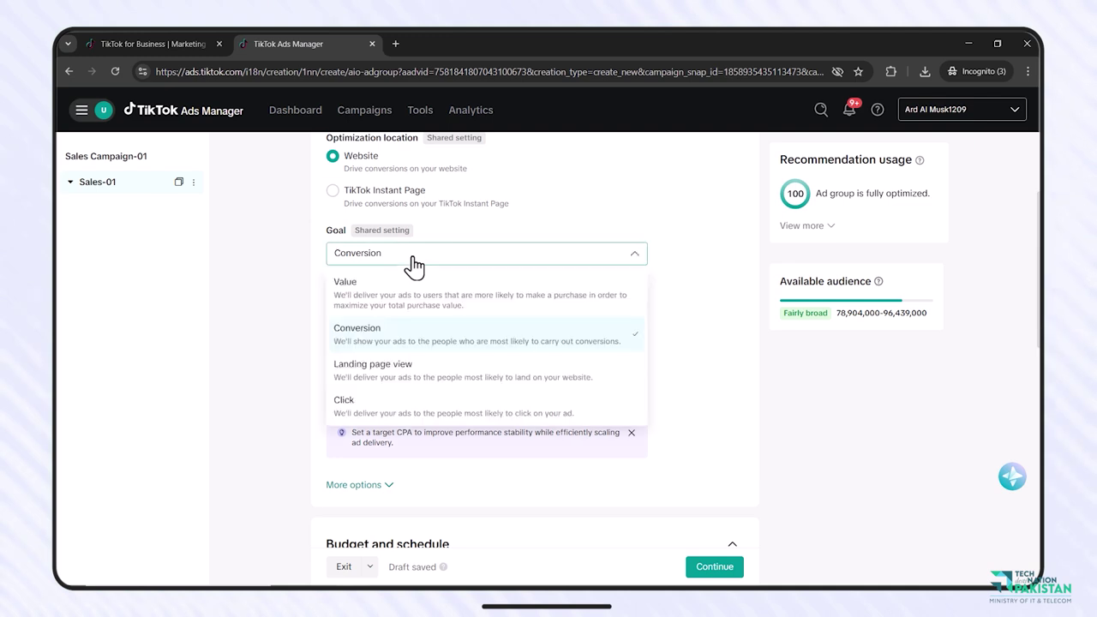
{"action": "left_click", "coordinate": [427, 336]}
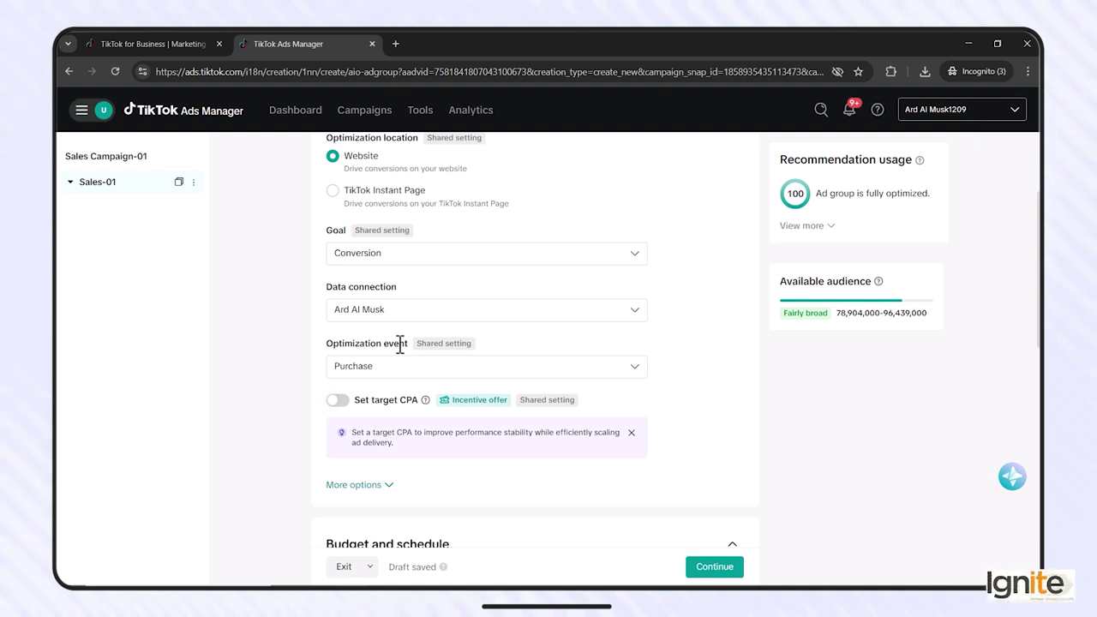
{"action": "left_click", "coordinate": [406, 371]}
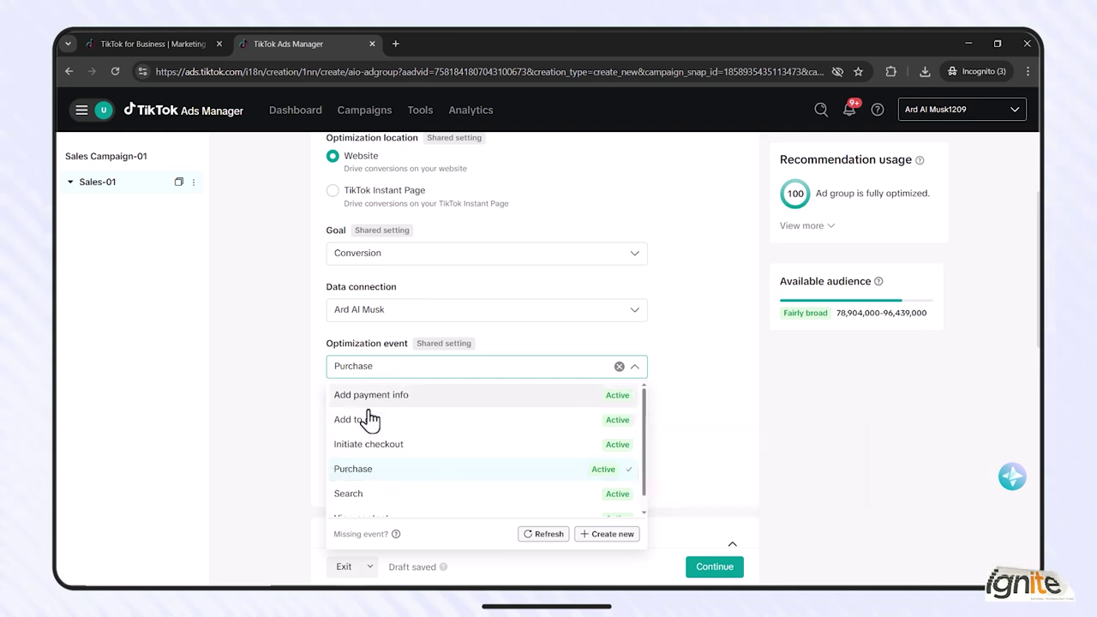
{"action": "scroll", "coordinate": [392, 456], "scroll_direction": "down", "scroll_amount": 1}
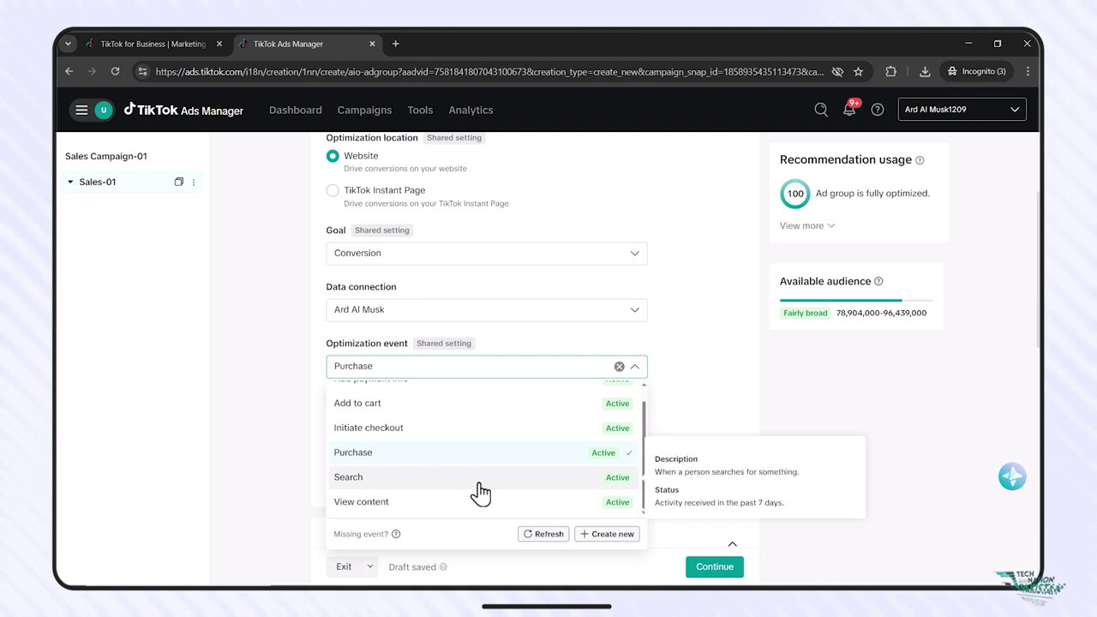
{"action": "left_click", "coordinate": [379, 457]}
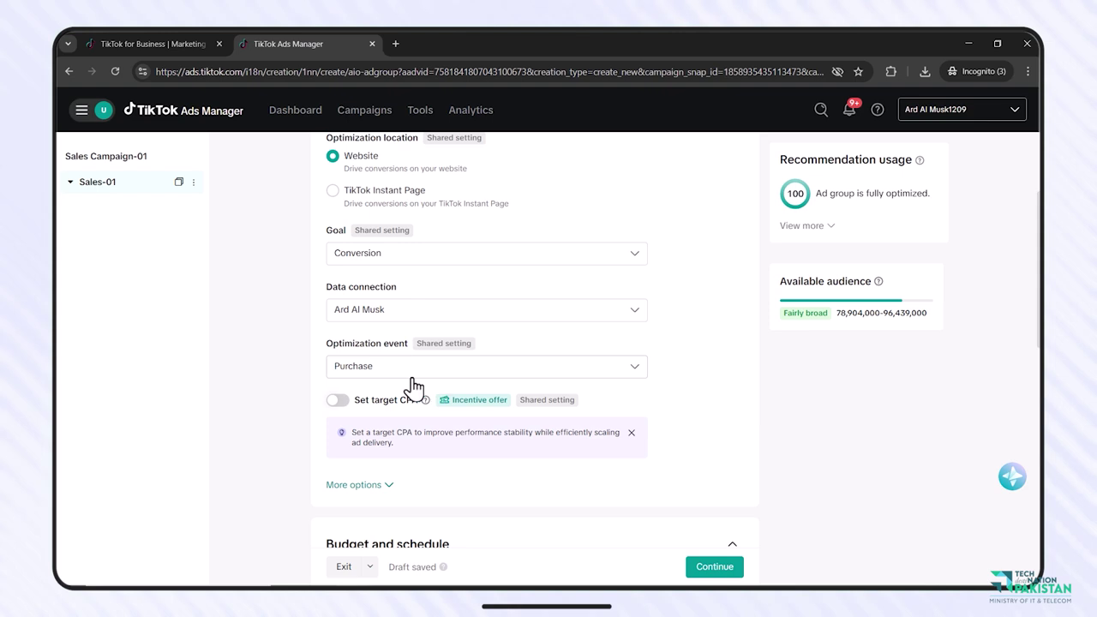
Expand the additional optimization options and examine the click-through choices of the attribution window
{"action": "scroll", "coordinate": [414, 388], "scroll_direction": "down", "scroll_amount": 1}
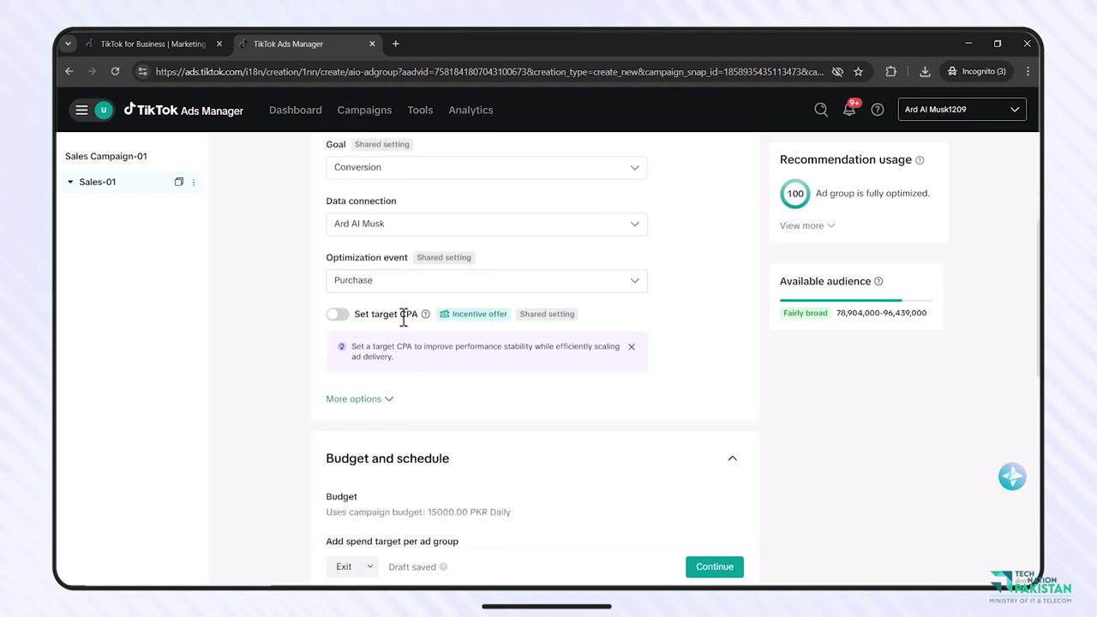
{"action": "mouse_move", "coordinate": [421, 317]}
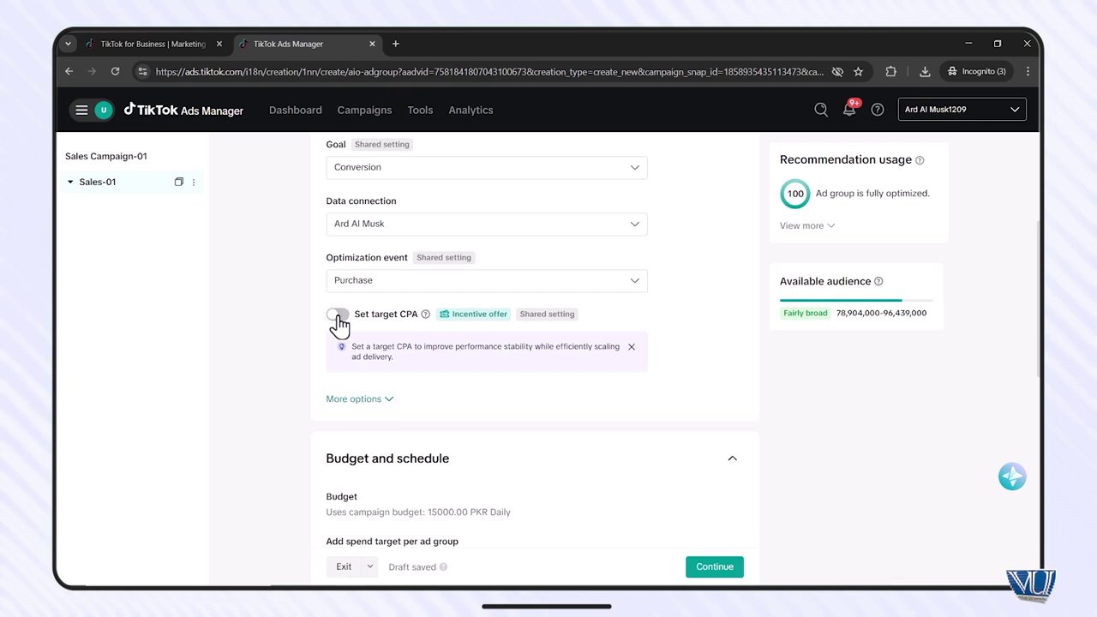
{"action": "left_click", "coordinate": [367, 401]}
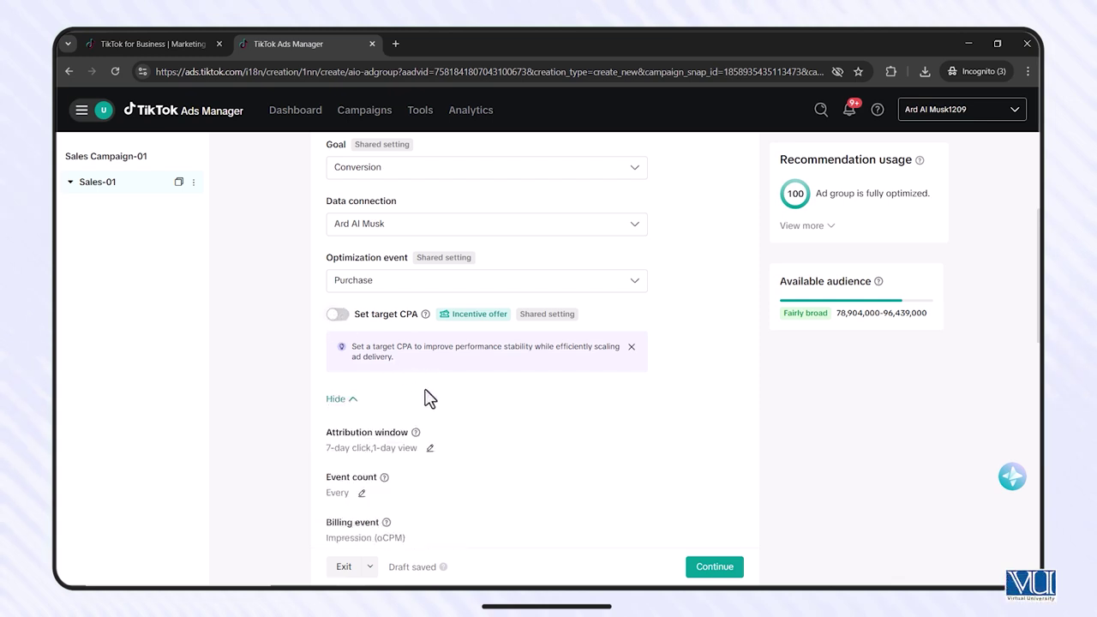
{"action": "scroll", "coordinate": [403, 368], "scroll_direction": "down", "scroll_amount": 1}
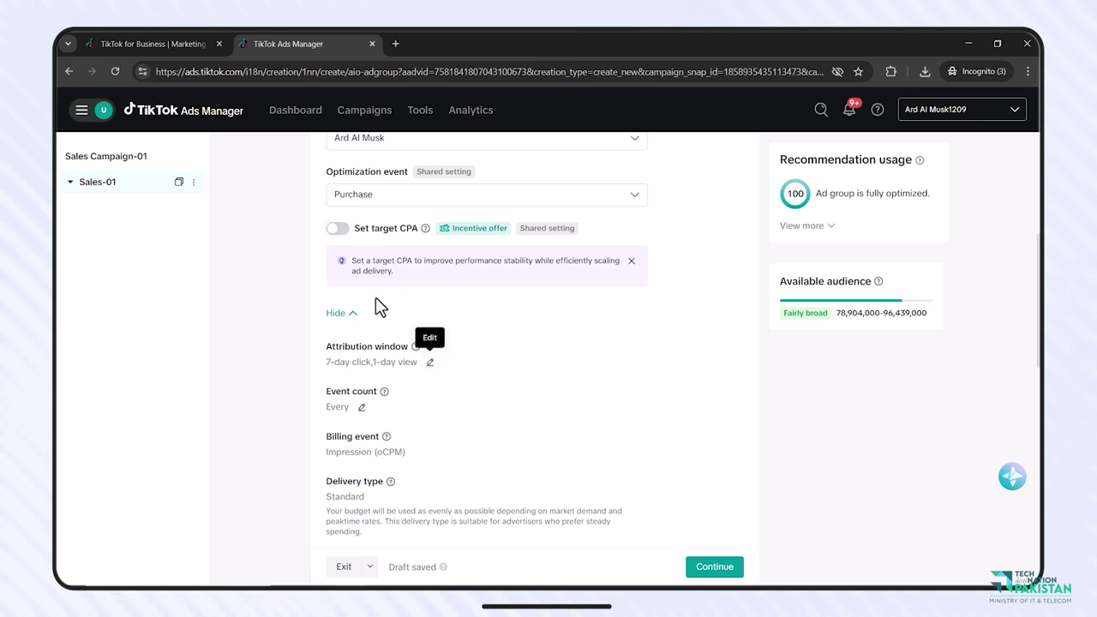
{"action": "left_click", "coordinate": [430, 363]}
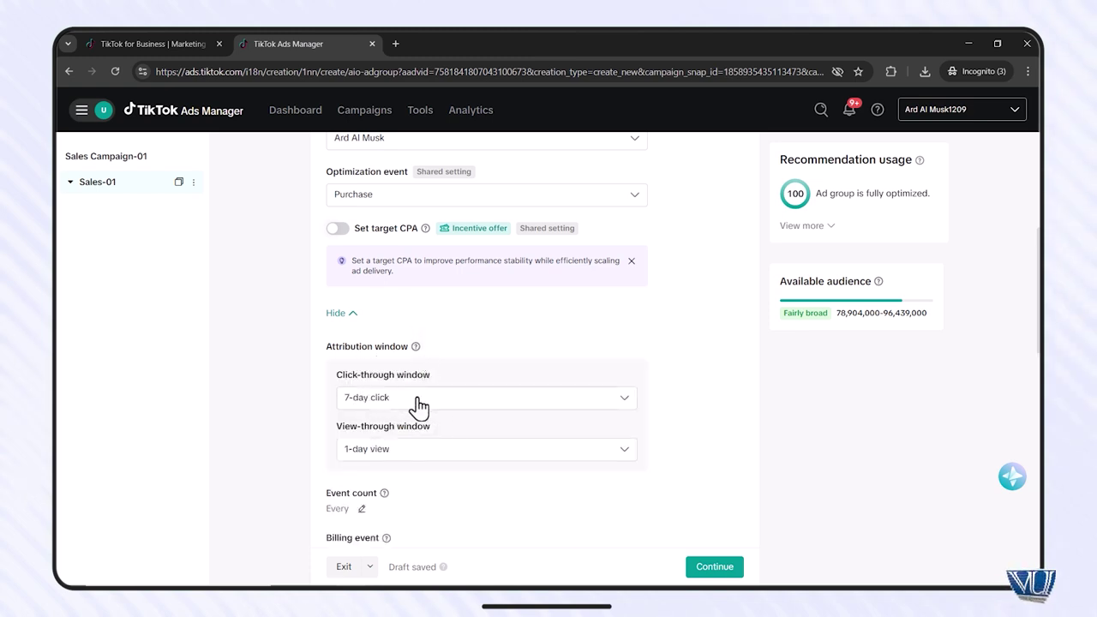
{"action": "scroll", "coordinate": [487, 409], "scroll_direction": "down", "scroll_amount": 2}
{"action": "left_click", "coordinate": [412, 321]}
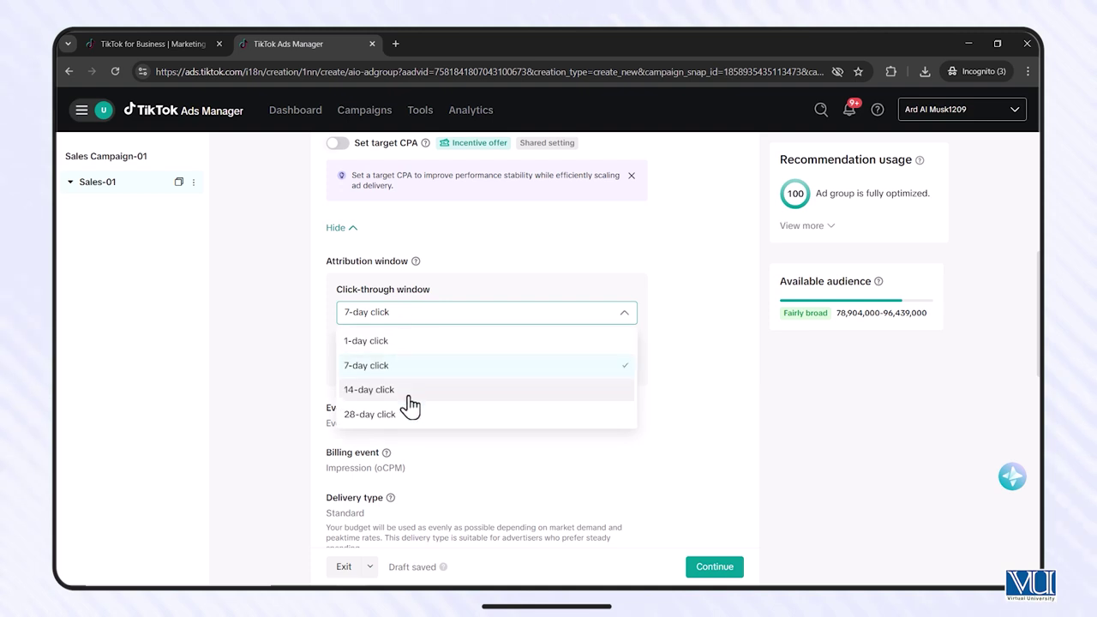
{"action": "left_click", "coordinate": [243, 363]}
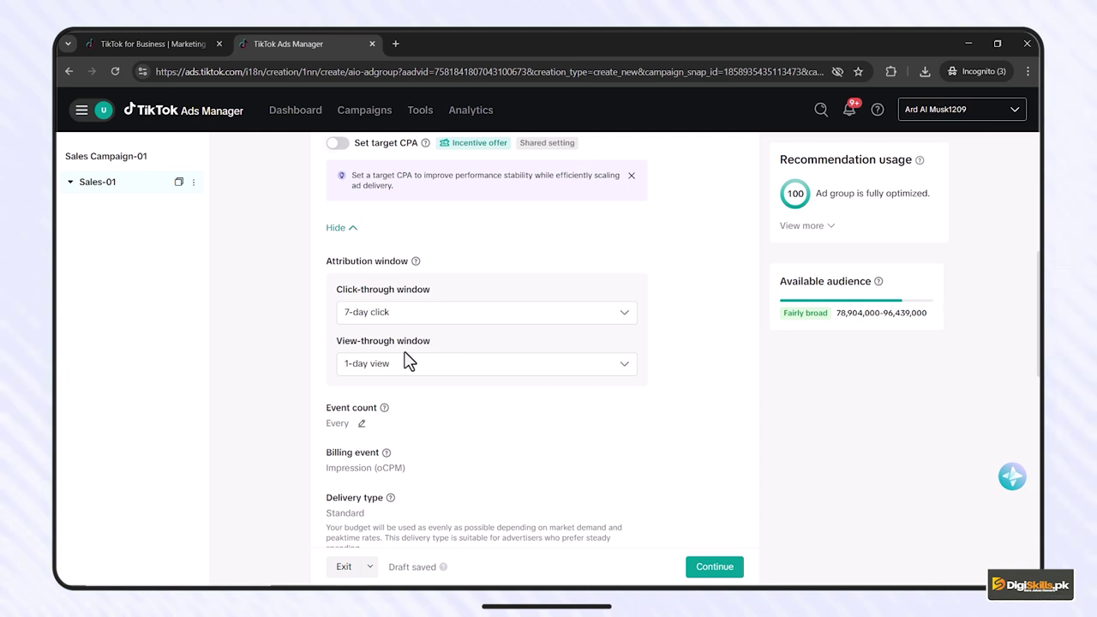
Review the ad group's billing event, delivery type, budget, schedule and audience targeting settings
{"action": "scroll", "coordinate": [409, 362], "scroll_direction": "down", "scroll_amount": 1}
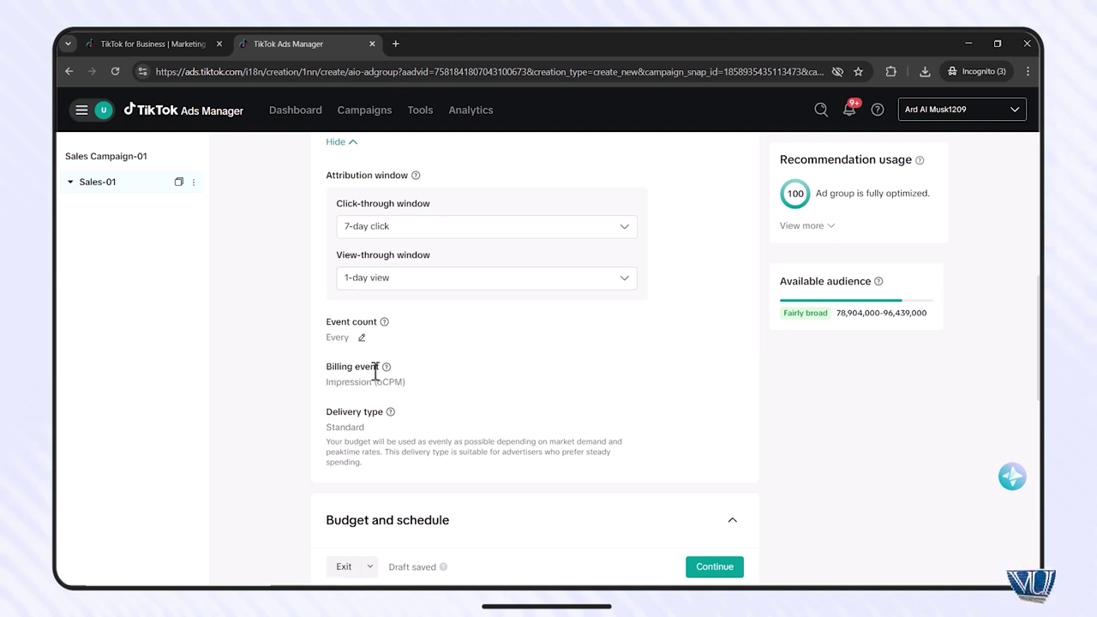
{"action": "double_click", "coordinate": [335, 383]}
{"action": "left_click", "coordinate": [379, 396]}
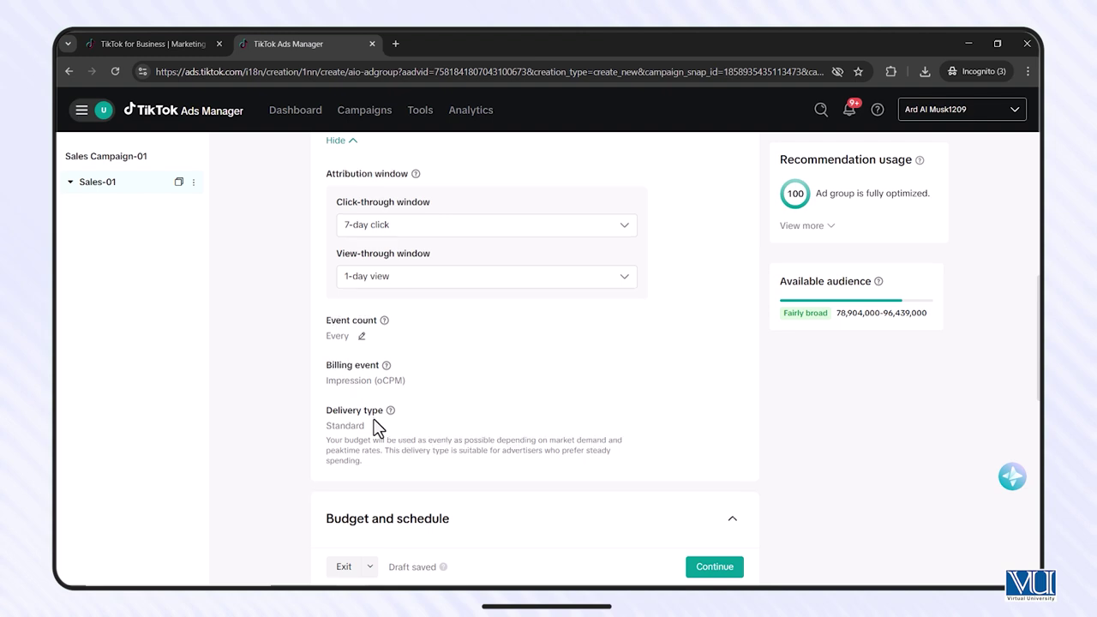
{"action": "scroll", "coordinate": [377, 412], "scroll_direction": "down", "scroll_amount": 1}
{"action": "scroll", "coordinate": [401, 370], "scroll_direction": "down", "scroll_amount": 2}
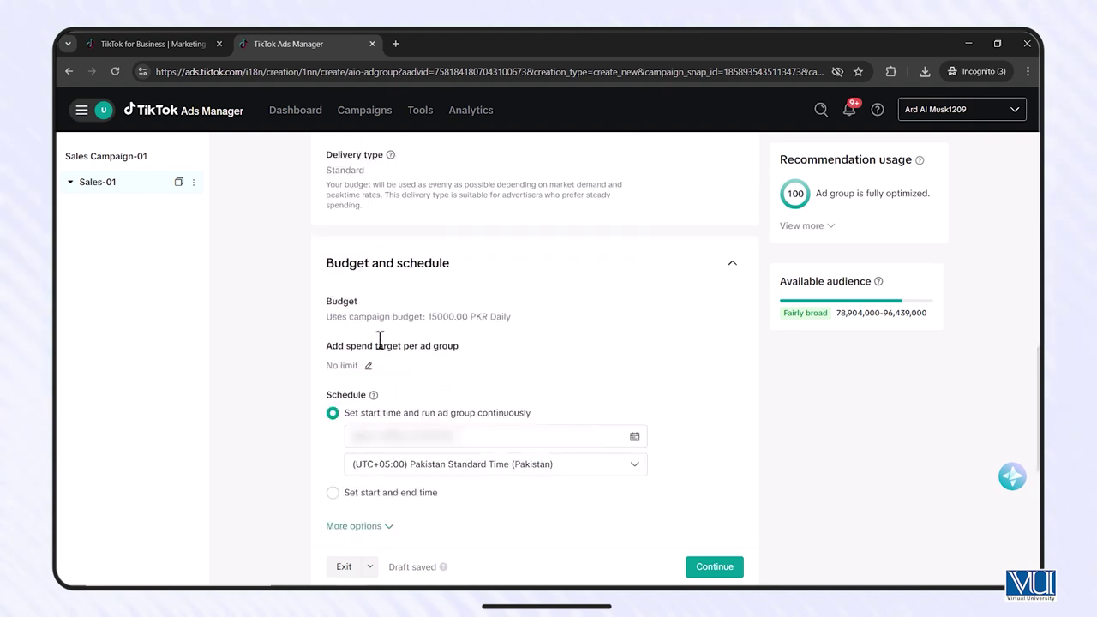
{"action": "scroll", "coordinate": [379, 341], "scroll_direction": "down", "scroll_amount": 3}
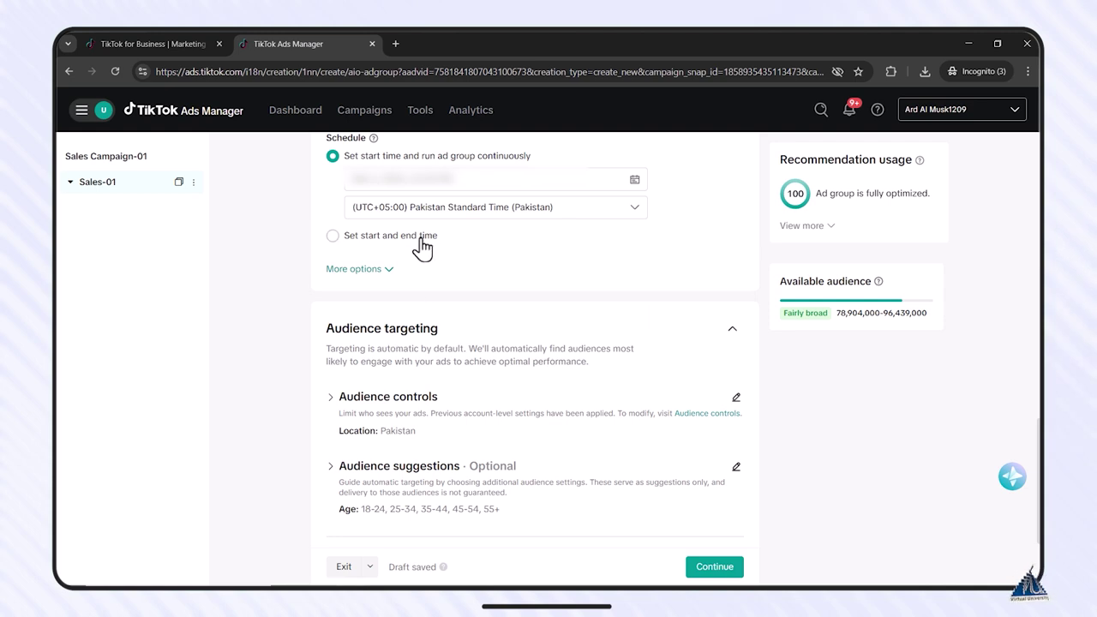
{"action": "scroll", "coordinate": [453, 358], "scroll_direction": "down", "scroll_amount": 1}
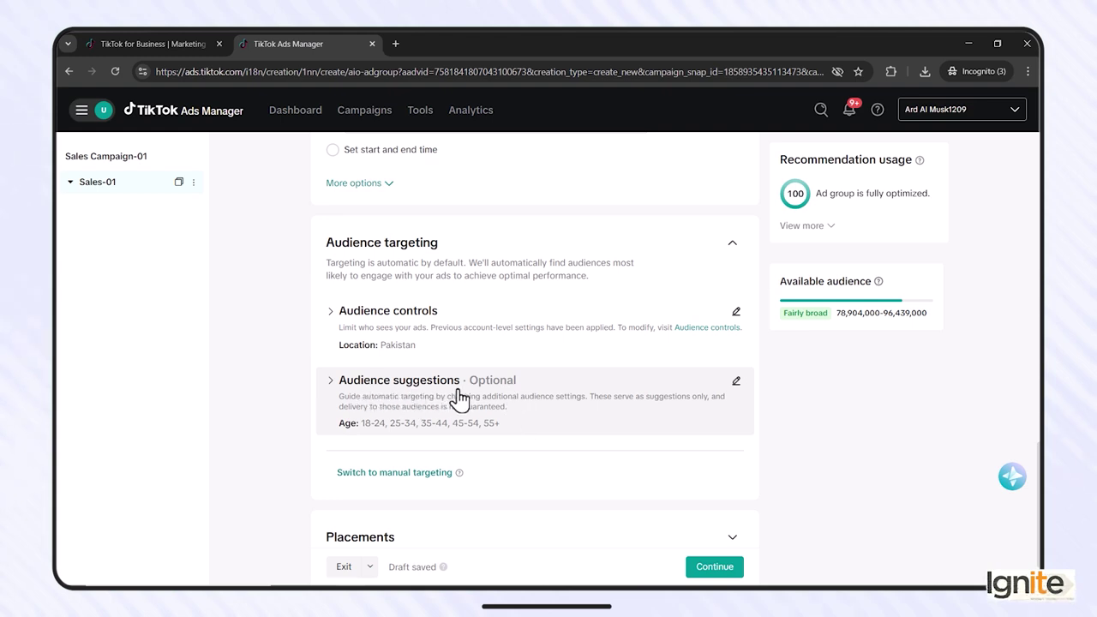
Continue from the ad group to the ad settings and rename the ad as Bloom Video
{"action": "scroll", "coordinate": [488, 400], "scroll_direction": "down", "scroll_amount": 1}
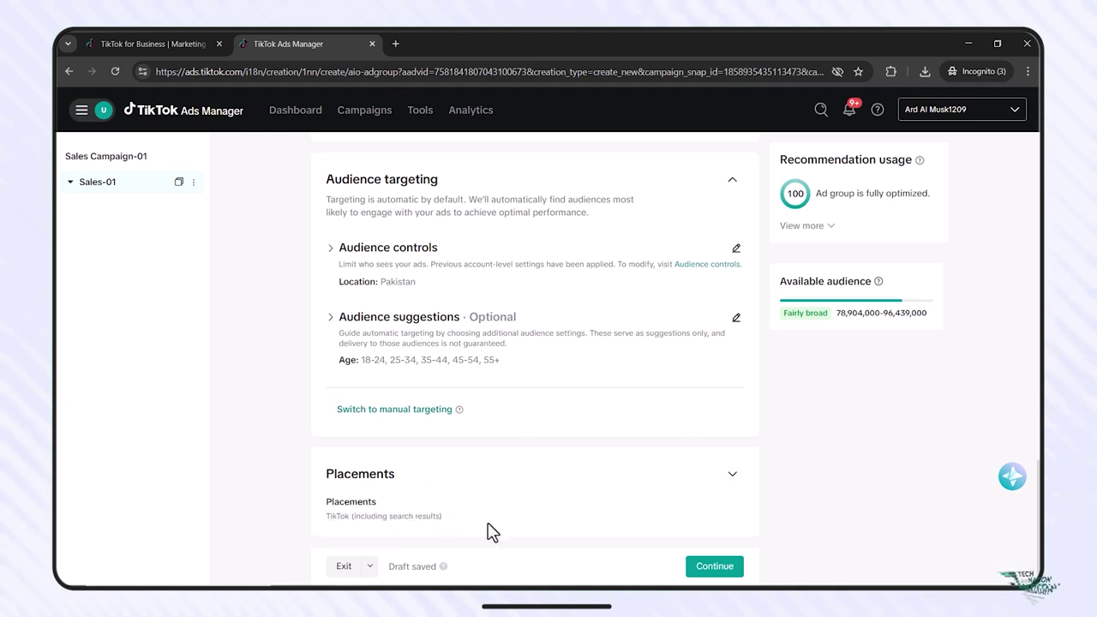
{"action": "left_click", "coordinate": [735, 568]}
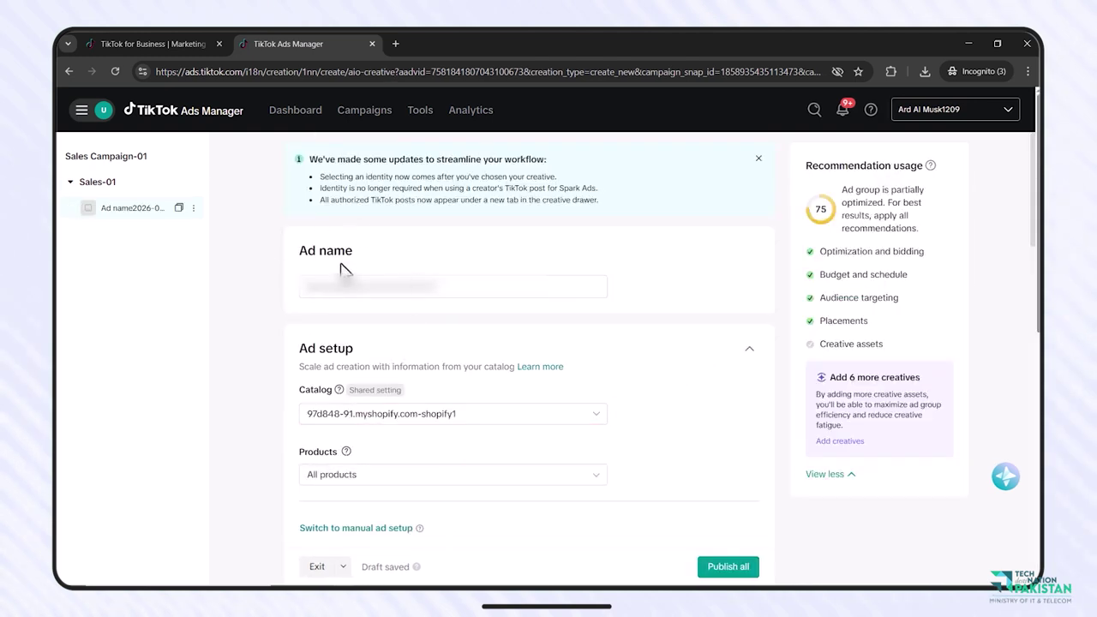
{"action": "left_click", "coordinate": [434, 286]}
{"action": "double_click", "coordinate": [428, 287]}
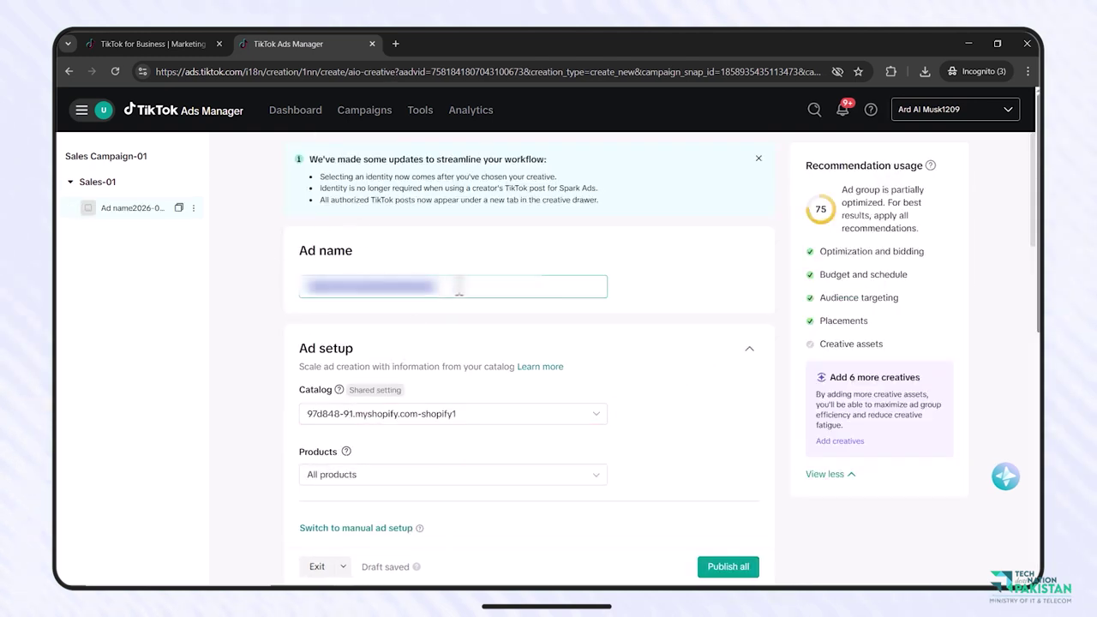
{"action": "type", "text": "Bloom Video"}
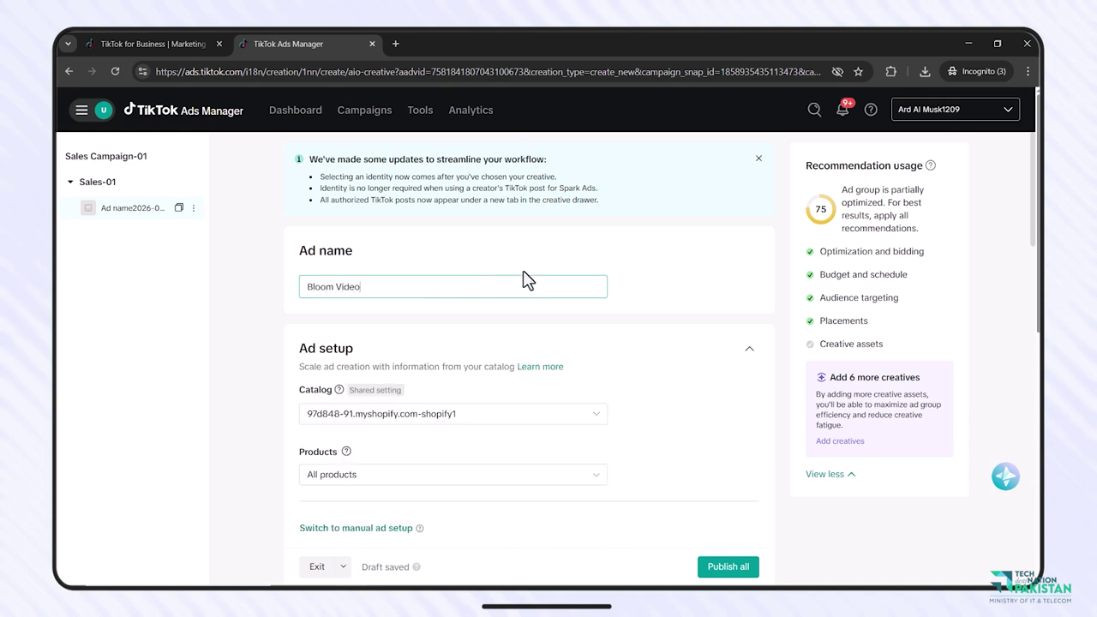
Examine the available catalogs and the product selection choices in the ad setup
{"action": "scroll", "coordinate": [527, 281], "scroll_direction": "down", "scroll_amount": 1}
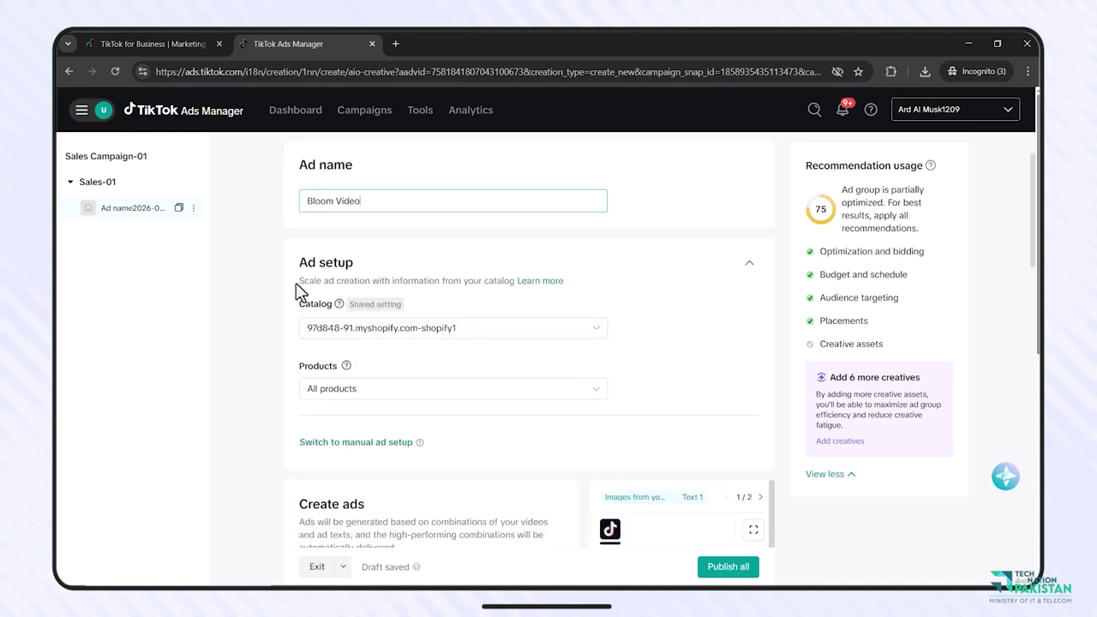
{"action": "left_click", "coordinate": [575, 334]}
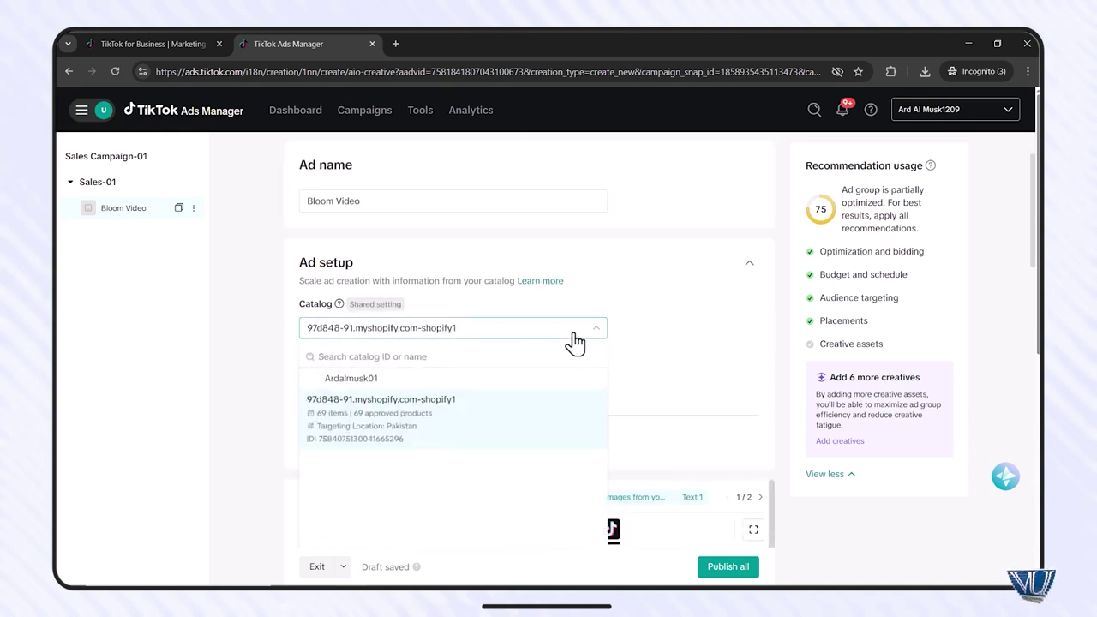
{"action": "left_click", "coordinate": [634, 367]}
{"action": "scroll", "coordinate": [521, 359], "scroll_direction": "down", "scroll_amount": 1}
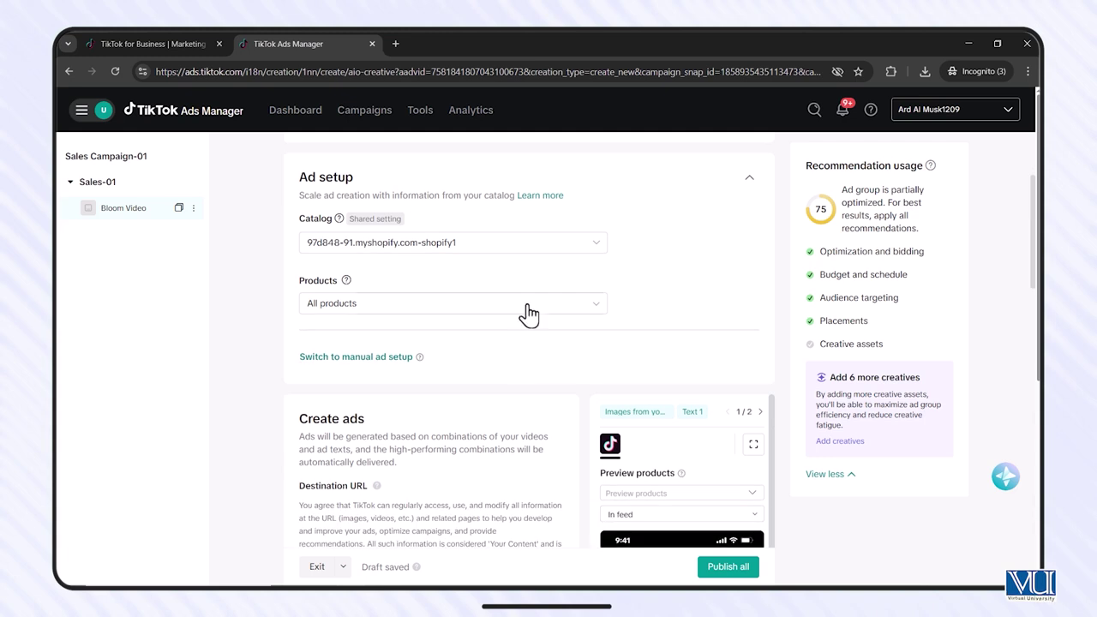
{"action": "left_click", "coordinate": [528, 310]}
{"action": "scroll", "coordinate": [451, 377], "scroll_direction": "down", "scroll_amount": 1}
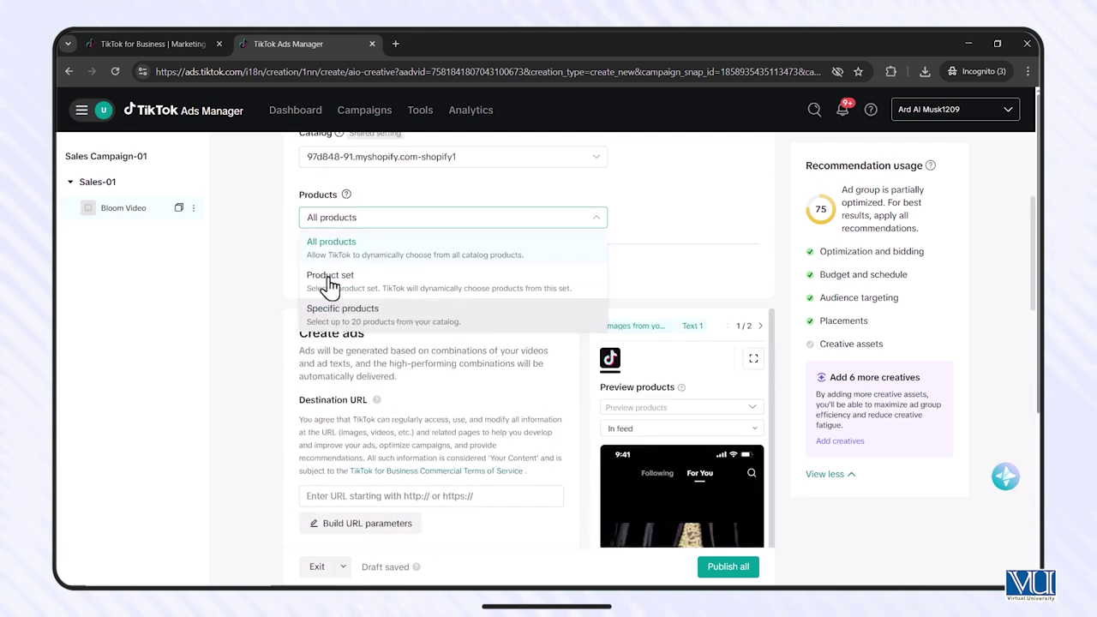
{"action": "left_click", "coordinate": [260, 262]}
{"action": "scroll", "coordinate": [369, 205], "scroll_direction": "up", "scroll_amount": 2}
{"action": "scroll", "coordinate": [371, 367], "scroll_direction": "down", "scroll_amount": 3}
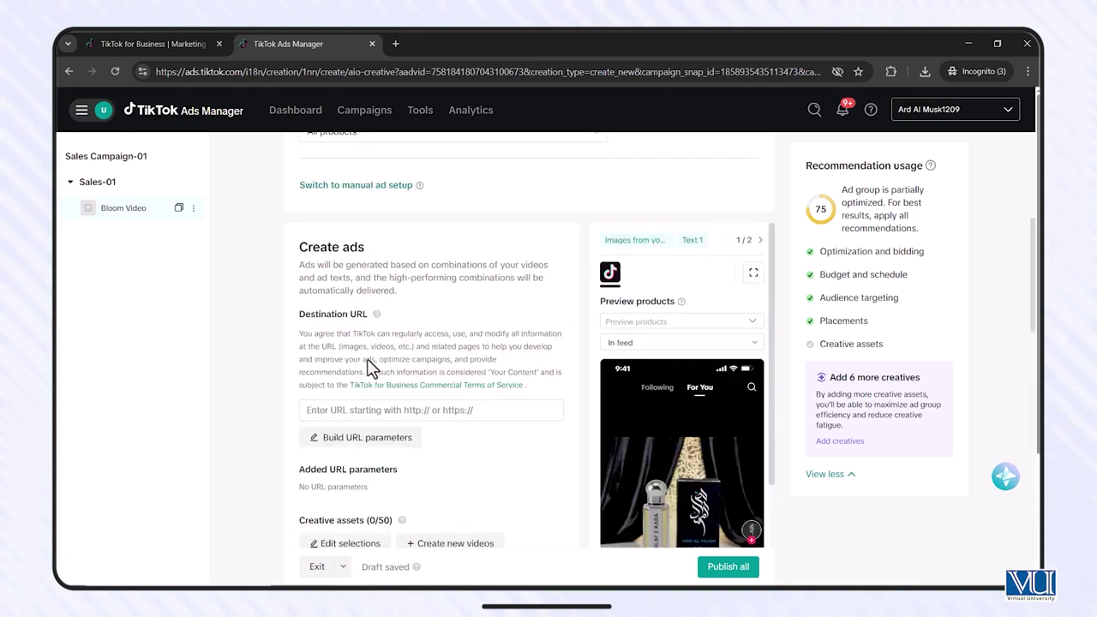
{"action": "scroll", "coordinate": [370, 367], "scroll_direction": "down", "scroll_amount": 1}
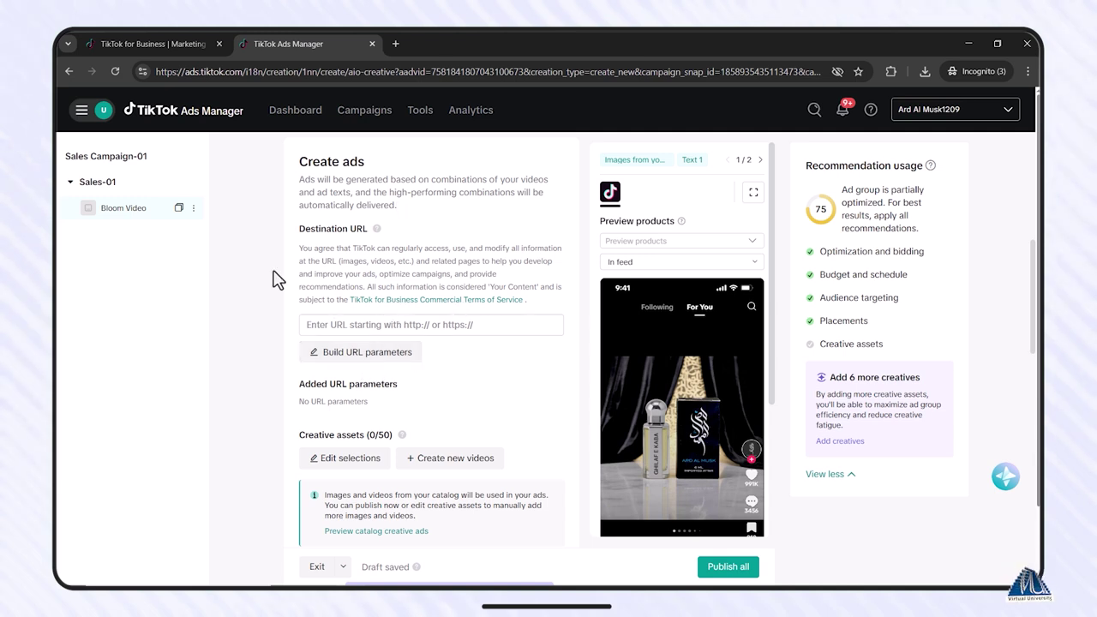
{"action": "mouse_move", "coordinate": [377, 229]}
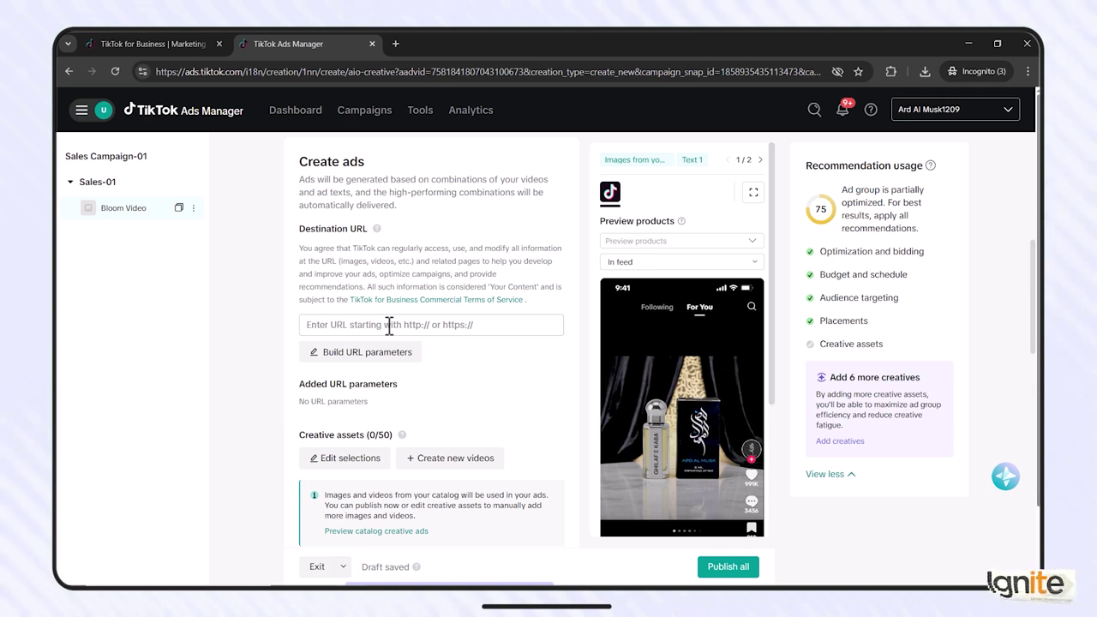
{"action": "left_click", "coordinate": [403, 44]}
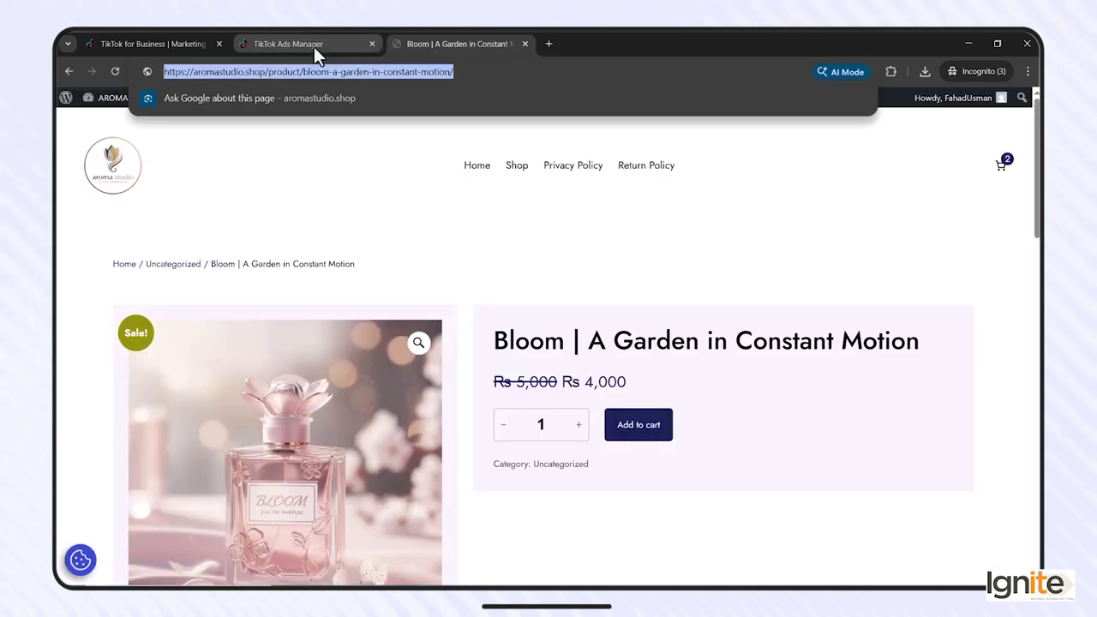
{"action": "scroll", "coordinate": [526, 304], "scroll_direction": "down", "scroll_amount": 2}
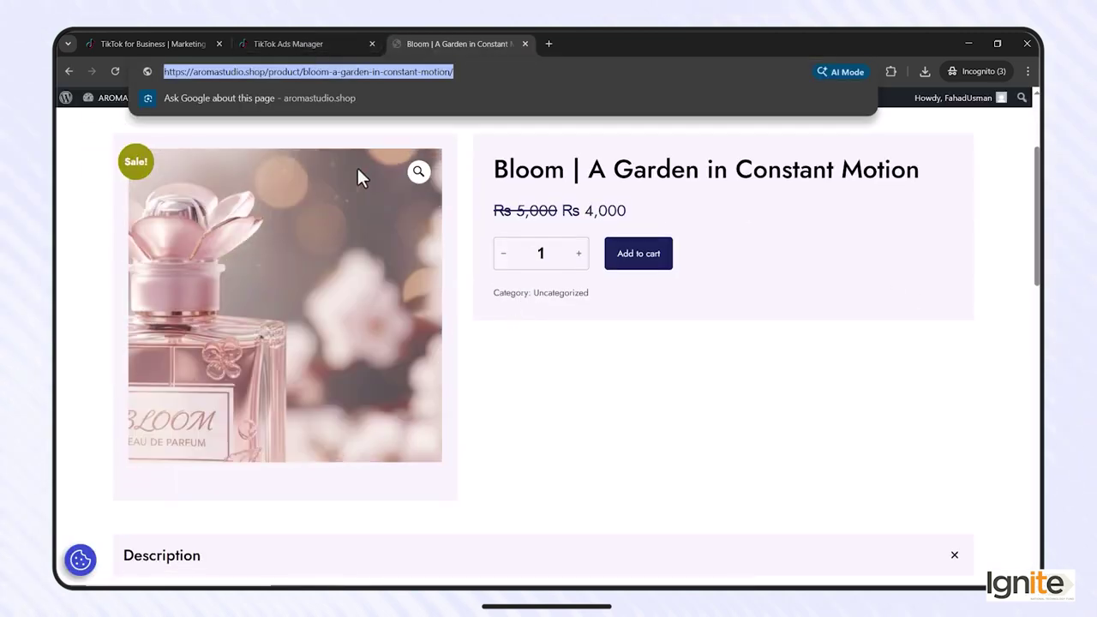
{"action": "left_click", "coordinate": [307, 45]}
{"action": "left_click", "coordinate": [422, 329]}
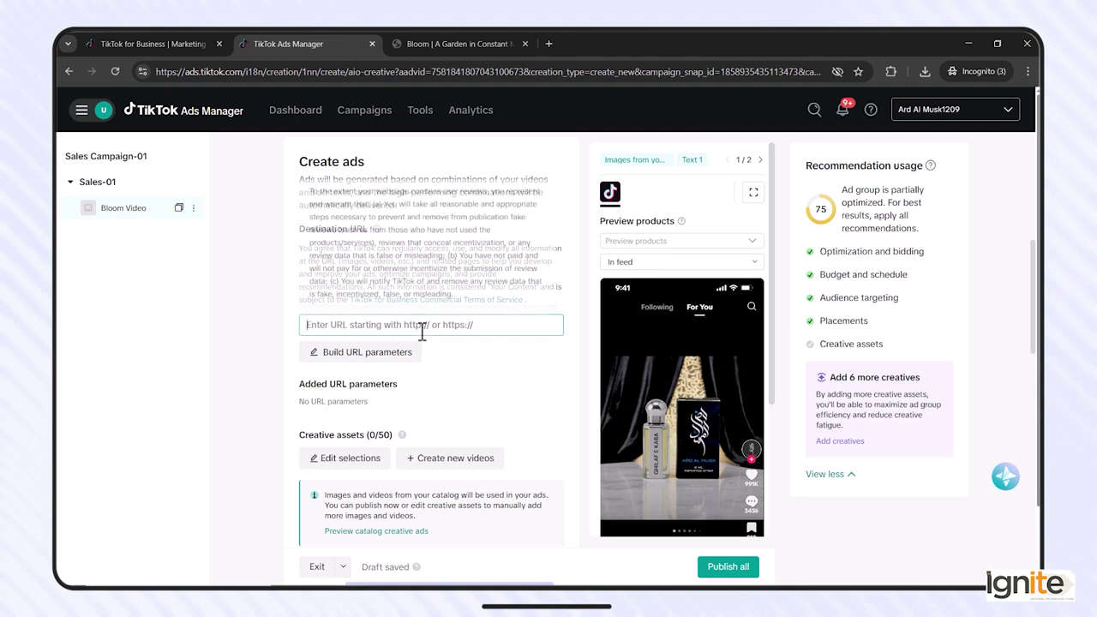
{"action": "type", "text": "https://aromastudio.shop/product/bloom-a-garden-in-constant-motion/"}
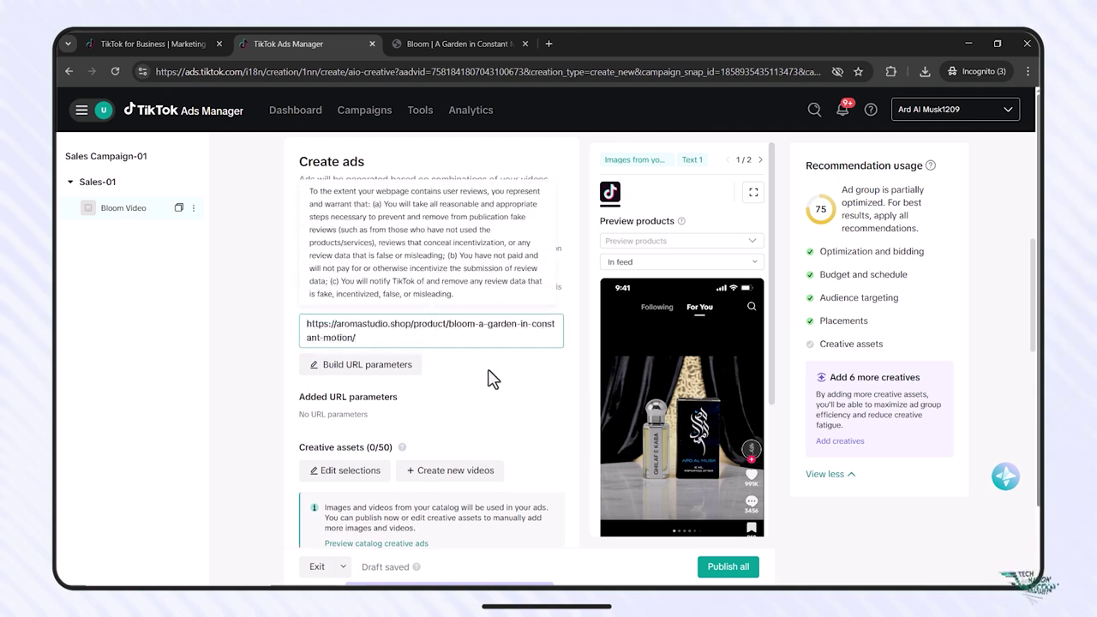
Add the Bloom Video Final video from the creative library to the ad's creative assets and save the selection
{"action": "scroll", "coordinate": [357, 389], "scroll_direction": "down", "scroll_amount": 1}
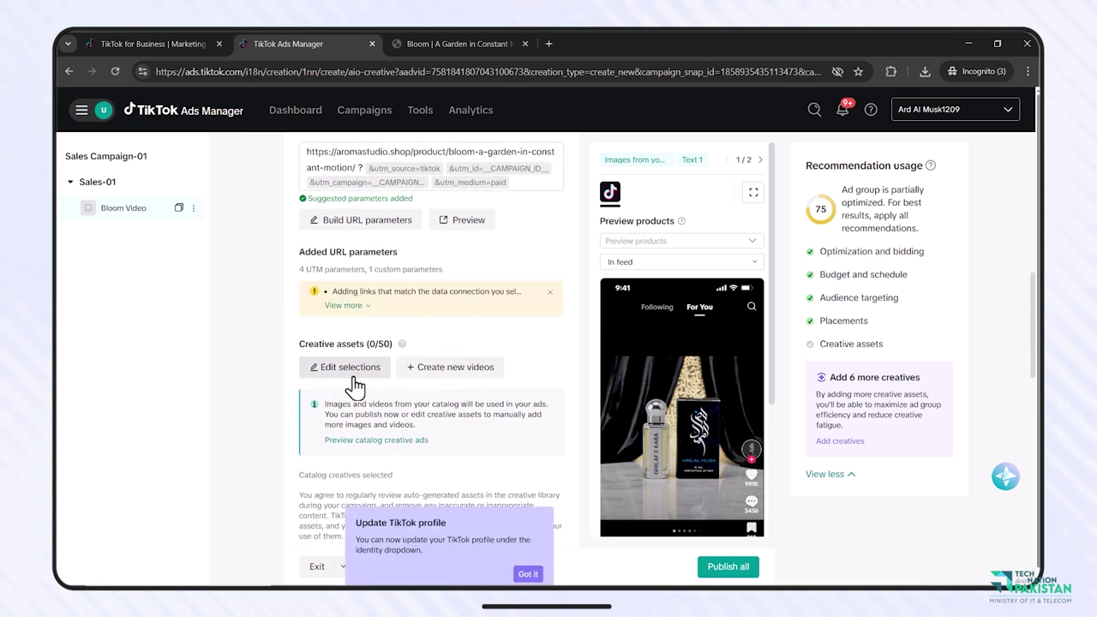
{"action": "left_click", "coordinate": [350, 378]}
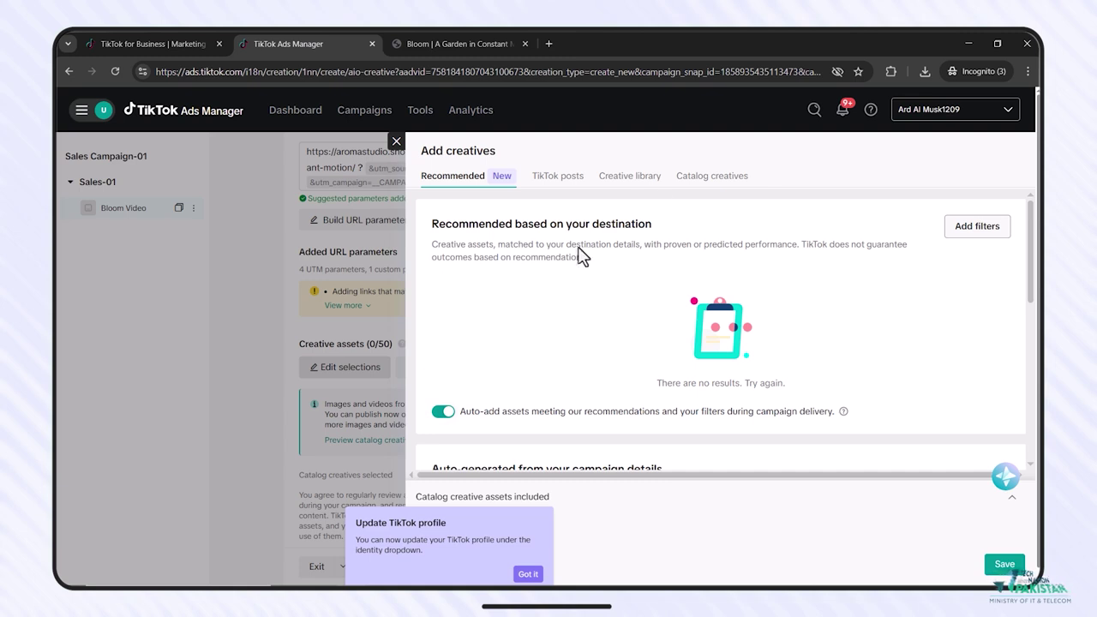
{"action": "left_click", "coordinate": [650, 182]}
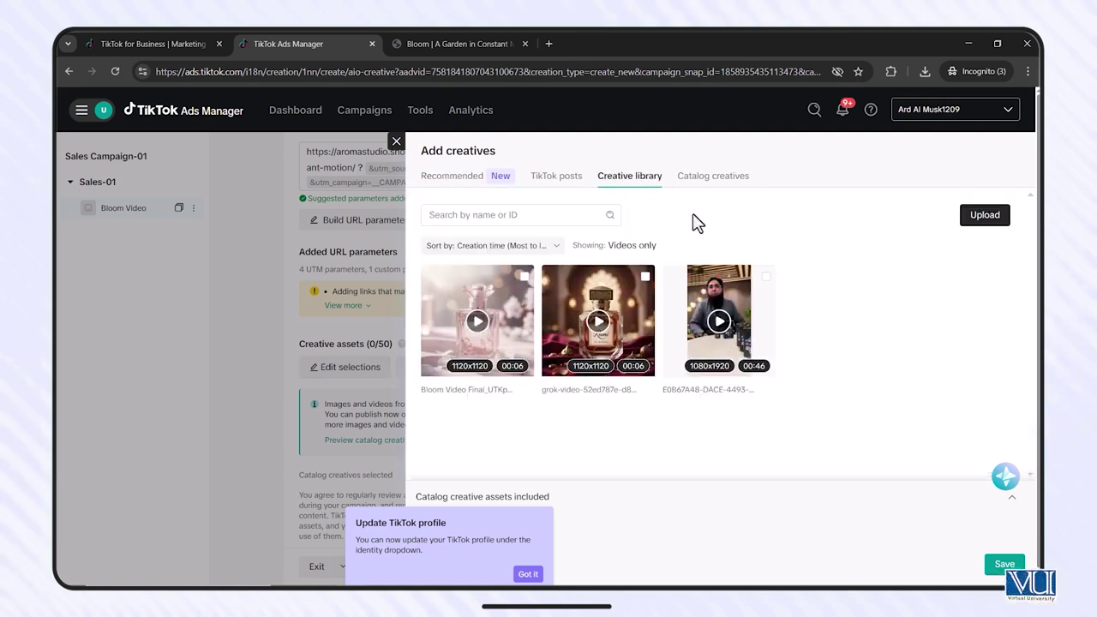
{"action": "left_click", "coordinate": [519, 284]}
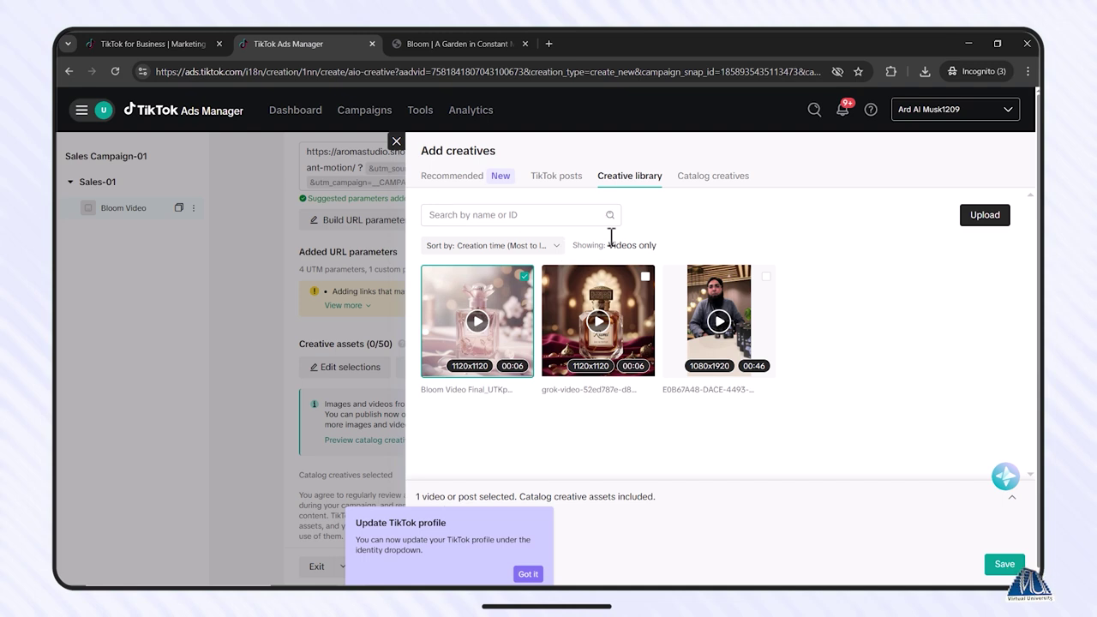
{"action": "left_click", "coordinate": [1003, 565]}
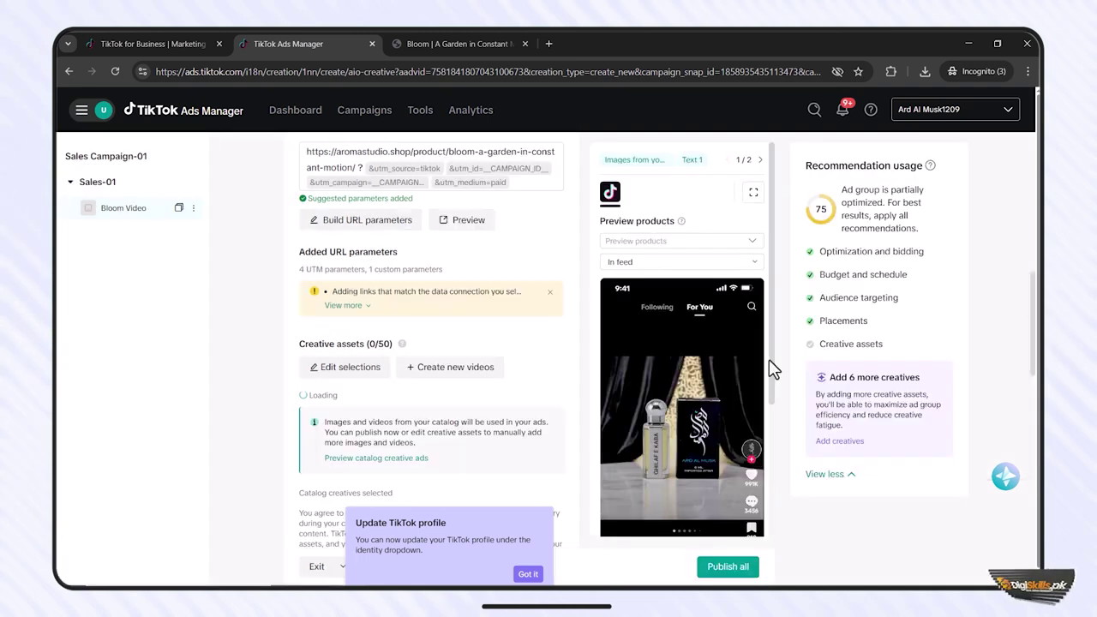
Play the added Bloom video in the in-feed ad preview
{"action": "scroll", "coordinate": [468, 470], "scroll_direction": "down", "scroll_amount": 2}
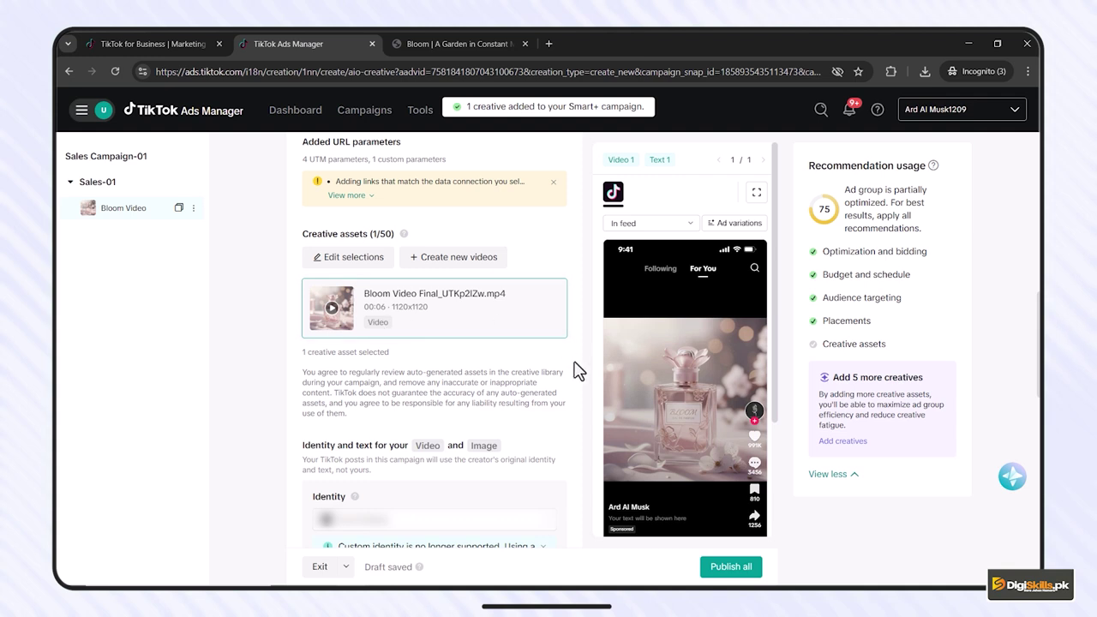
{"action": "mouse_move", "coordinate": [659, 403]}
{"action": "left_click", "coordinate": [683, 420]}
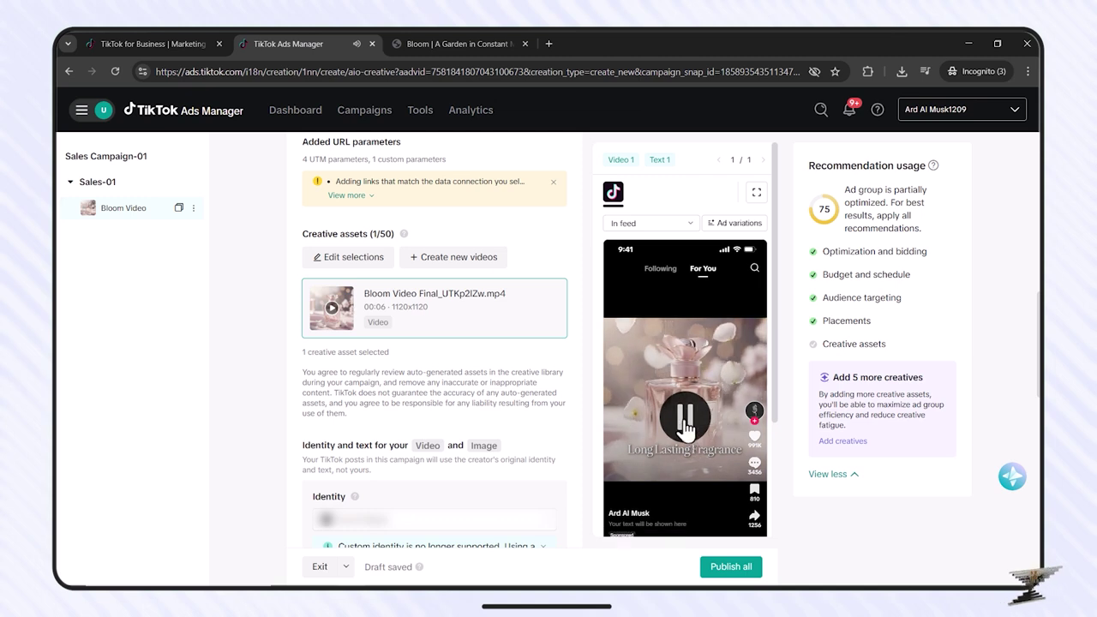
Check the TikTok account choices for the ad's identity
{"action": "scroll", "coordinate": [556, 396], "scroll_direction": "down", "scroll_amount": 2}
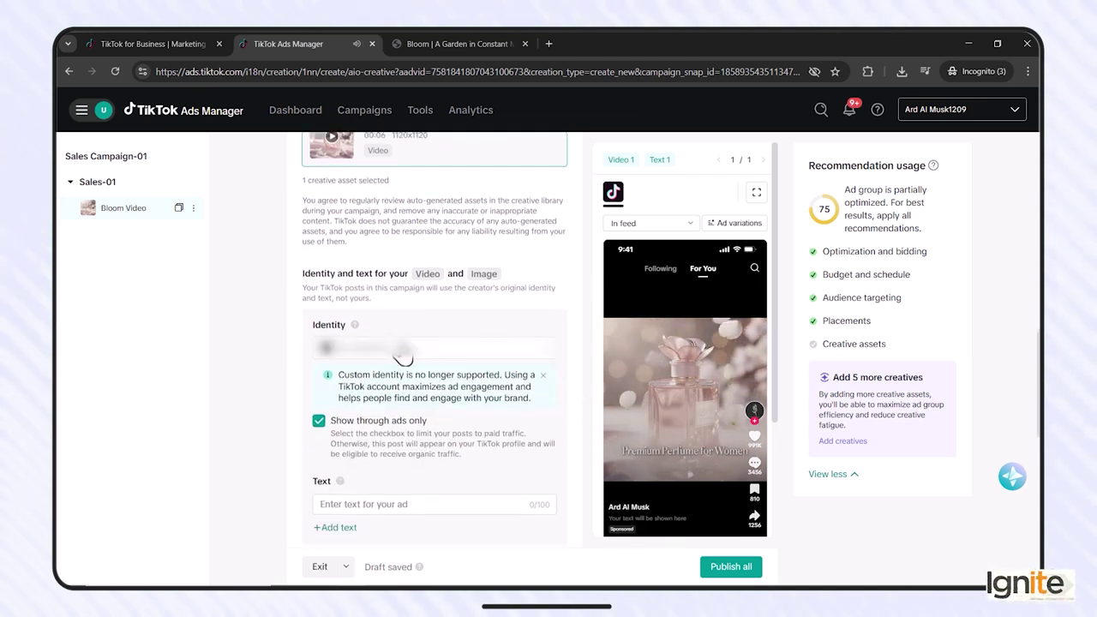
{"action": "left_click", "coordinate": [453, 356]}
{"action": "left_click", "coordinate": [453, 357]}
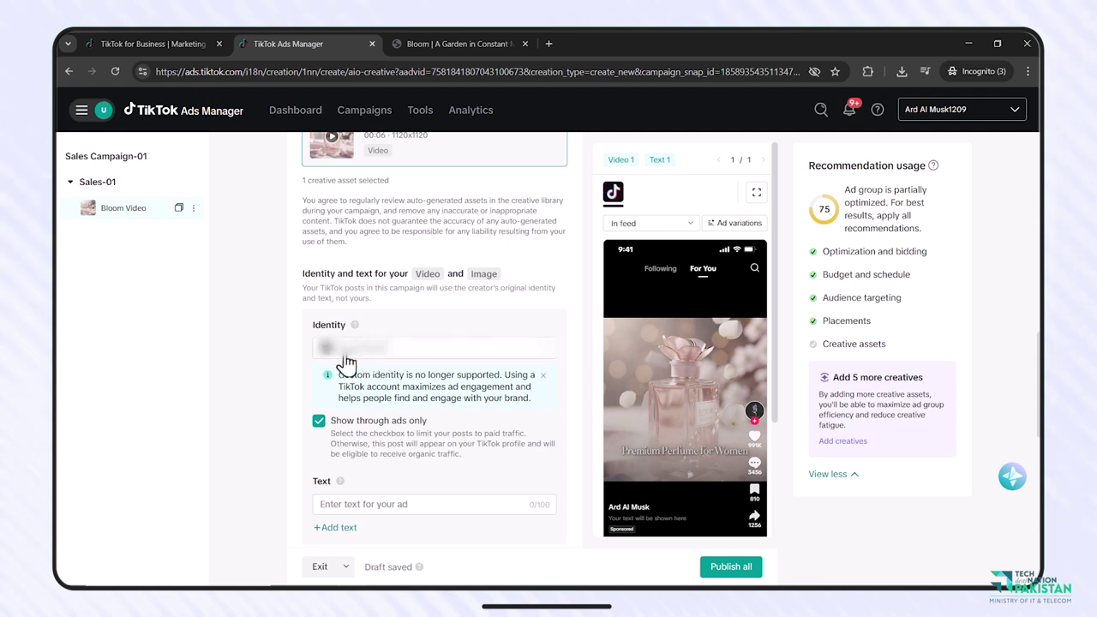
Enter "Bloom is a Premium Perfume For Her!" as ad text and replace it with the AI suggestion "Bloom: Premium Perfume for the Queen of Beauty"
{"action": "scroll", "coordinate": [388, 365], "scroll_direction": "down", "scroll_amount": 2}
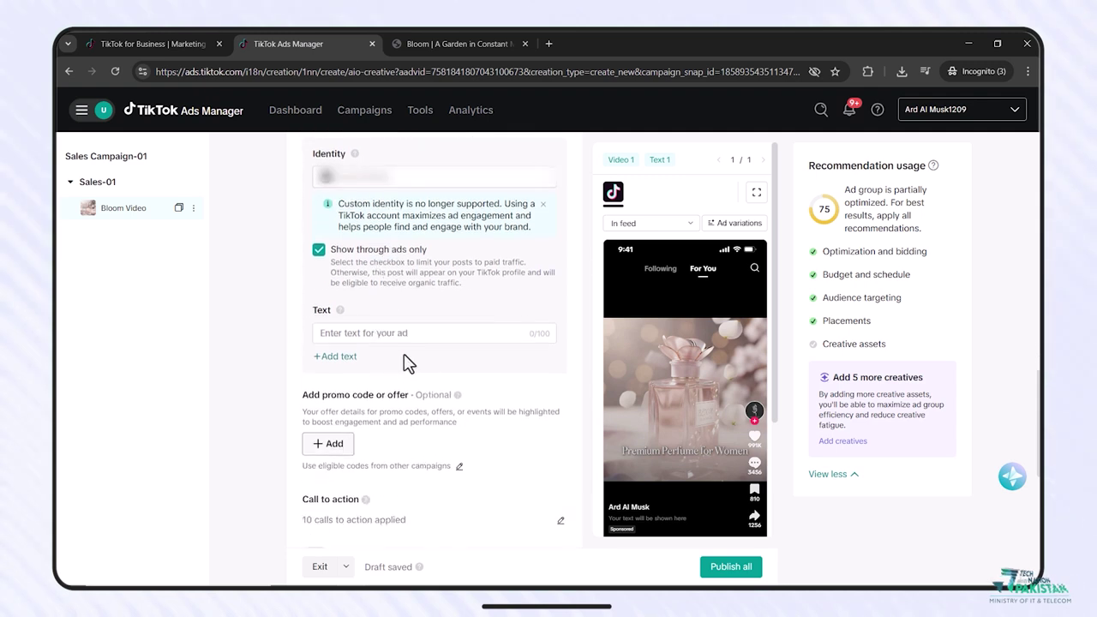
{"action": "mouse_move", "coordinate": [630, 501]}
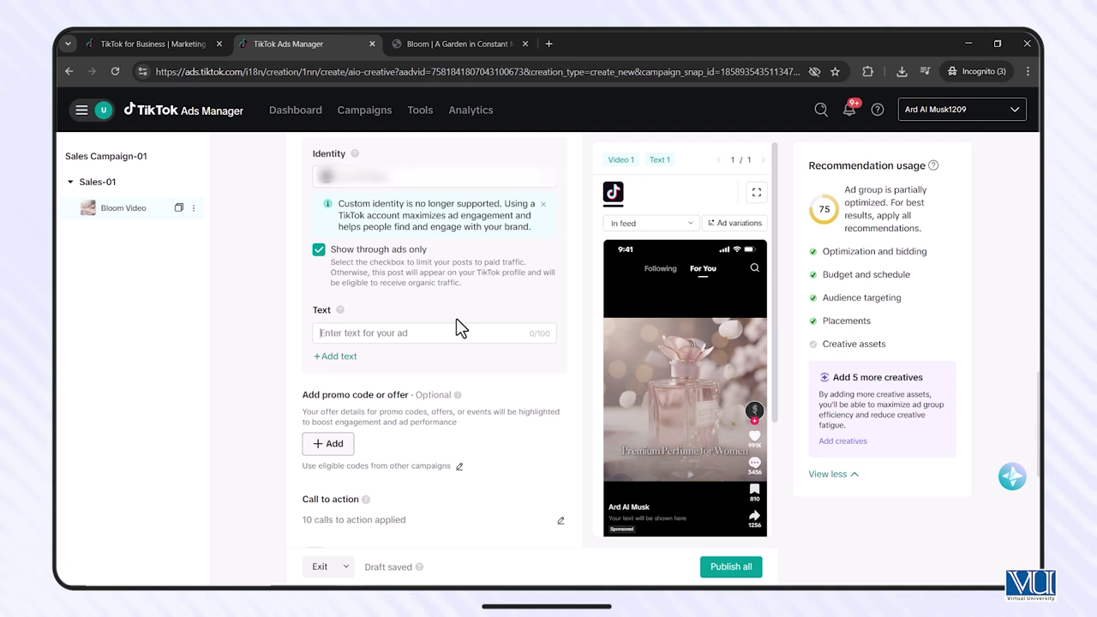
{"action": "type", "text": "a Premium "}
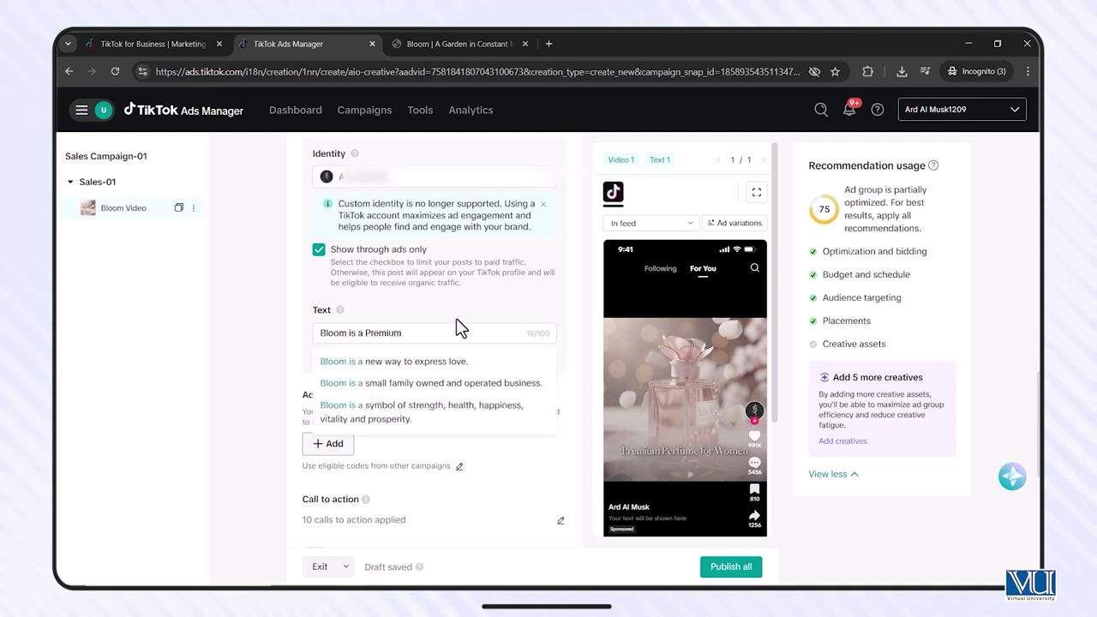
{"action": "type", "text": "Ferfume For Her!"}
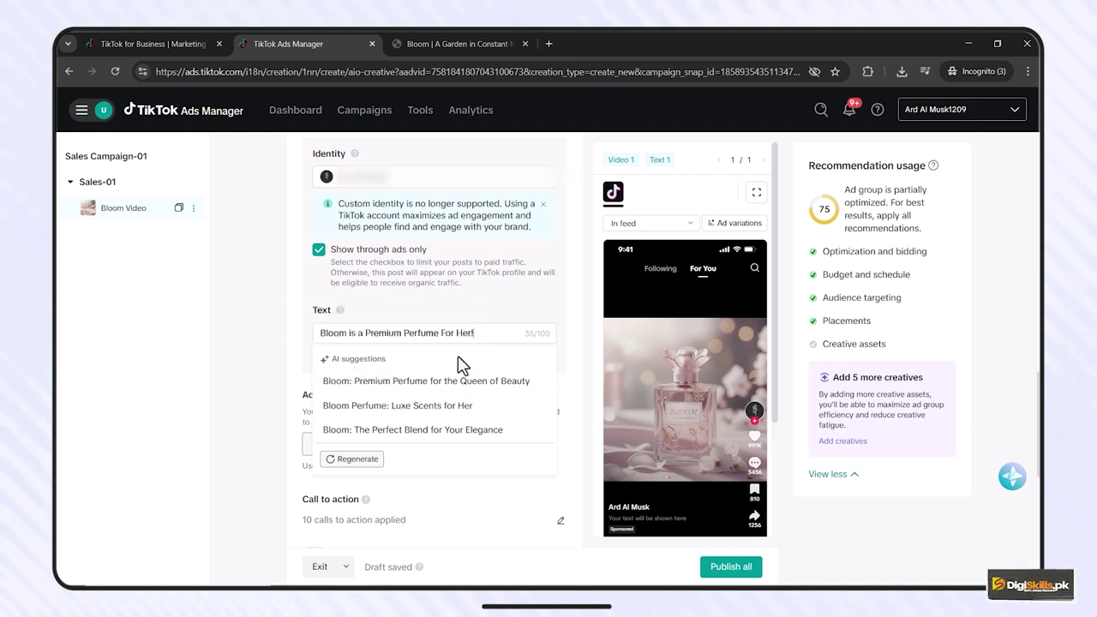
{"action": "scroll", "coordinate": [408, 403], "scroll_direction": "down", "scroll_amount": 2}
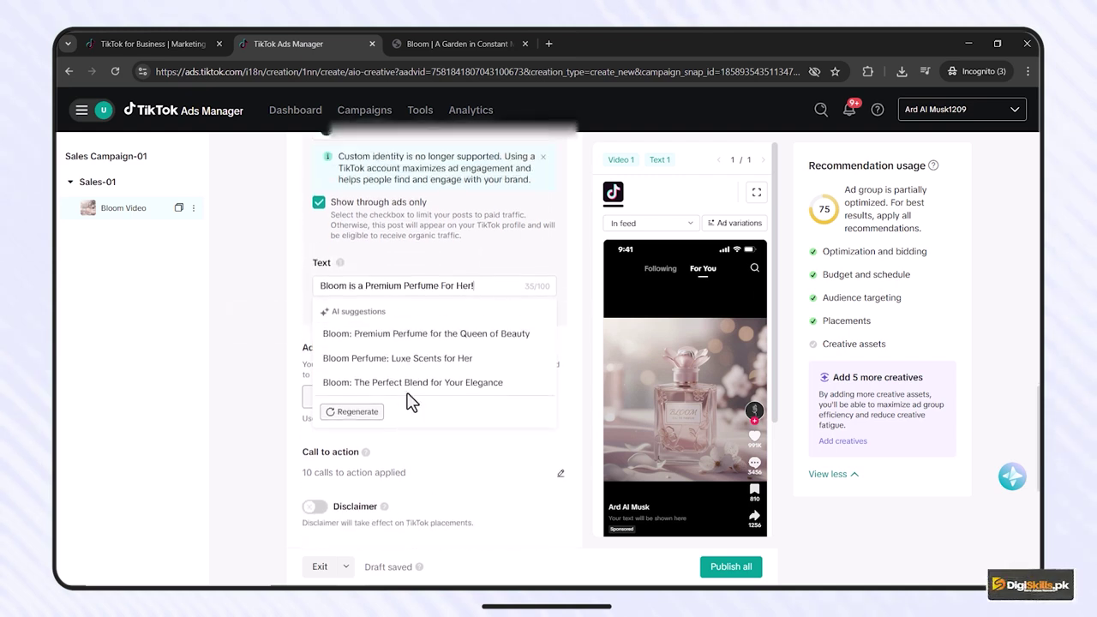
{"action": "scroll", "coordinate": [403, 390], "scroll_direction": "up", "scroll_amount": 2}
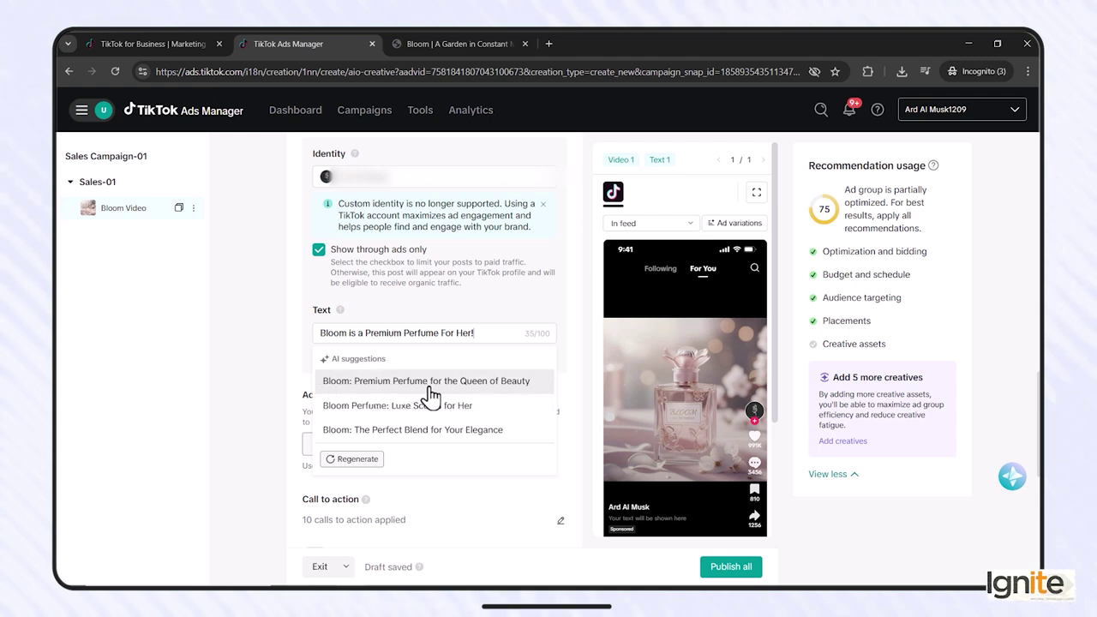
{"action": "left_click", "coordinate": [475, 390]}
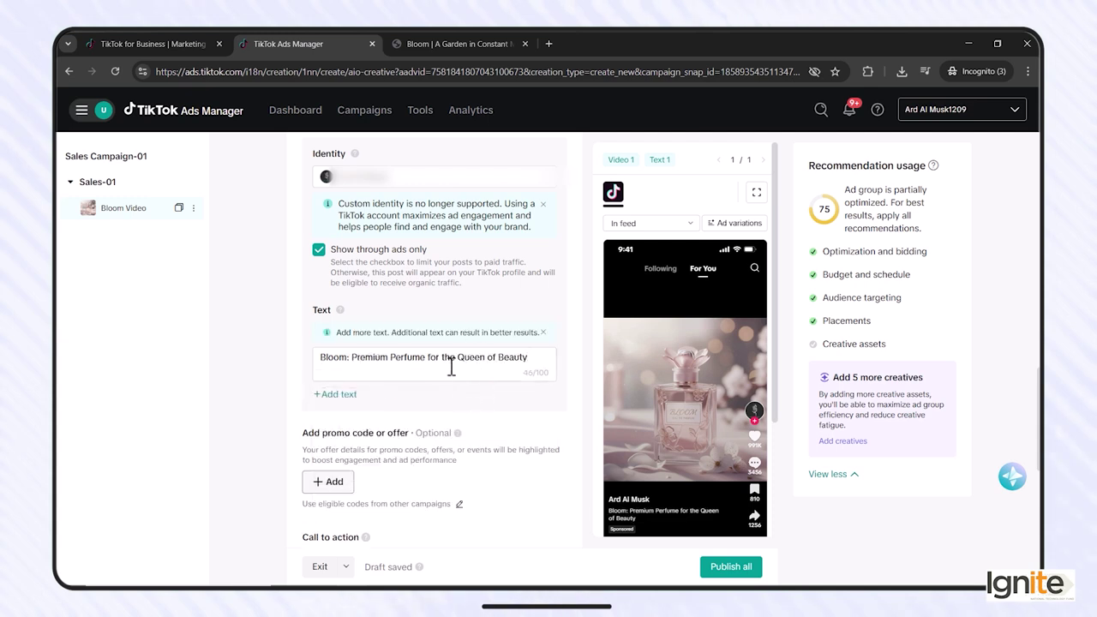
{"action": "mouse_move", "coordinate": [686, 468]}
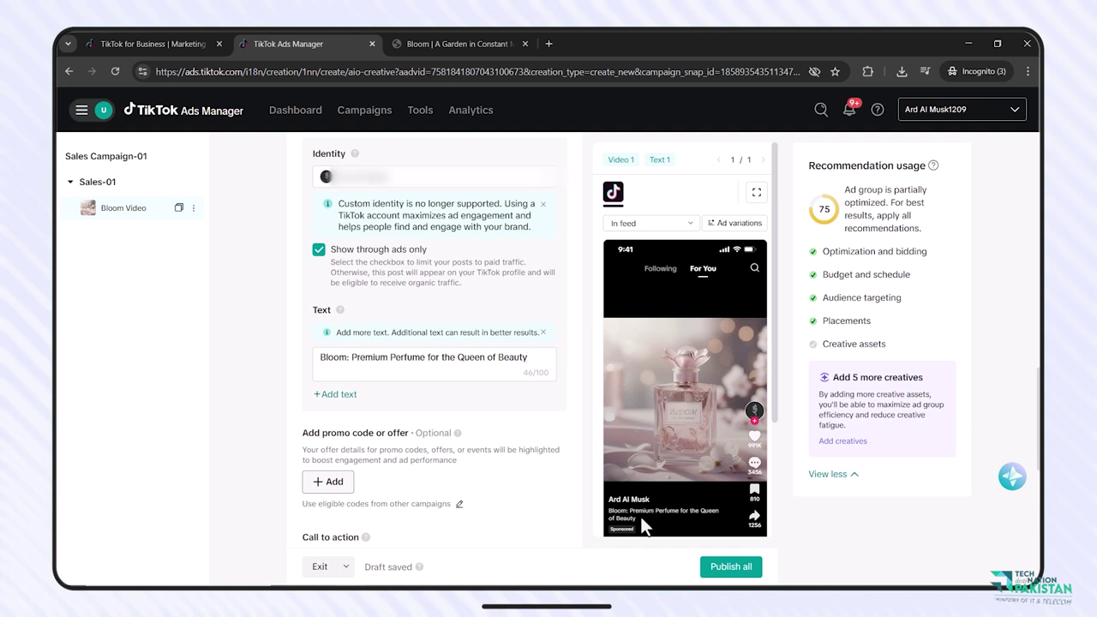
Draft a promo offer for the ad with a 10% amount-off discount
{"action": "scroll", "coordinate": [448, 454], "scroll_direction": "down", "scroll_amount": 1}
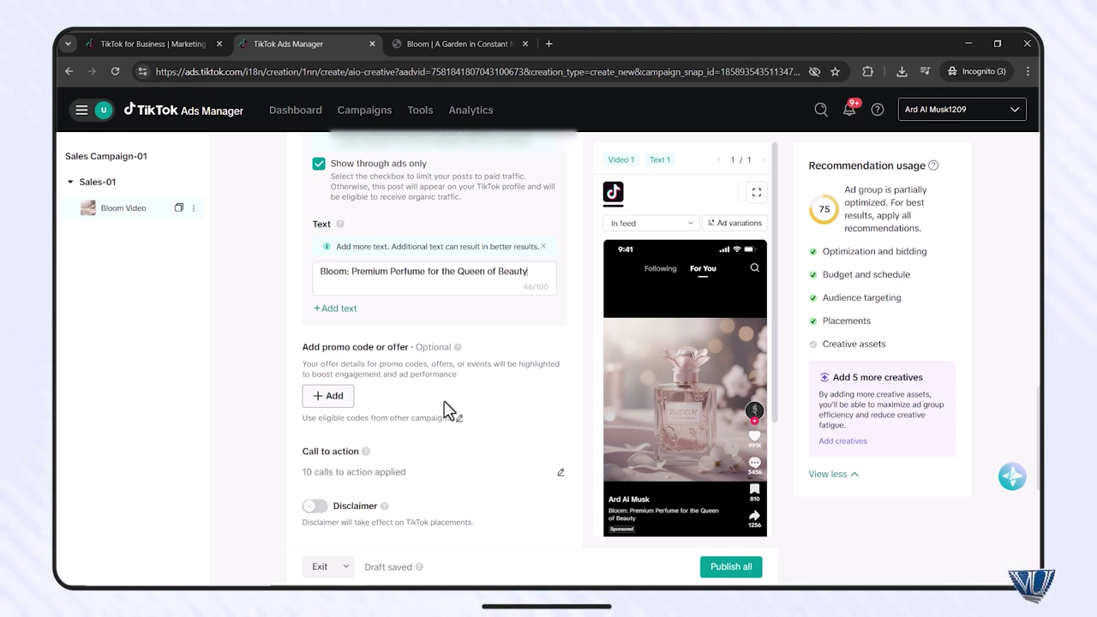
{"action": "left_click", "coordinate": [341, 396]}
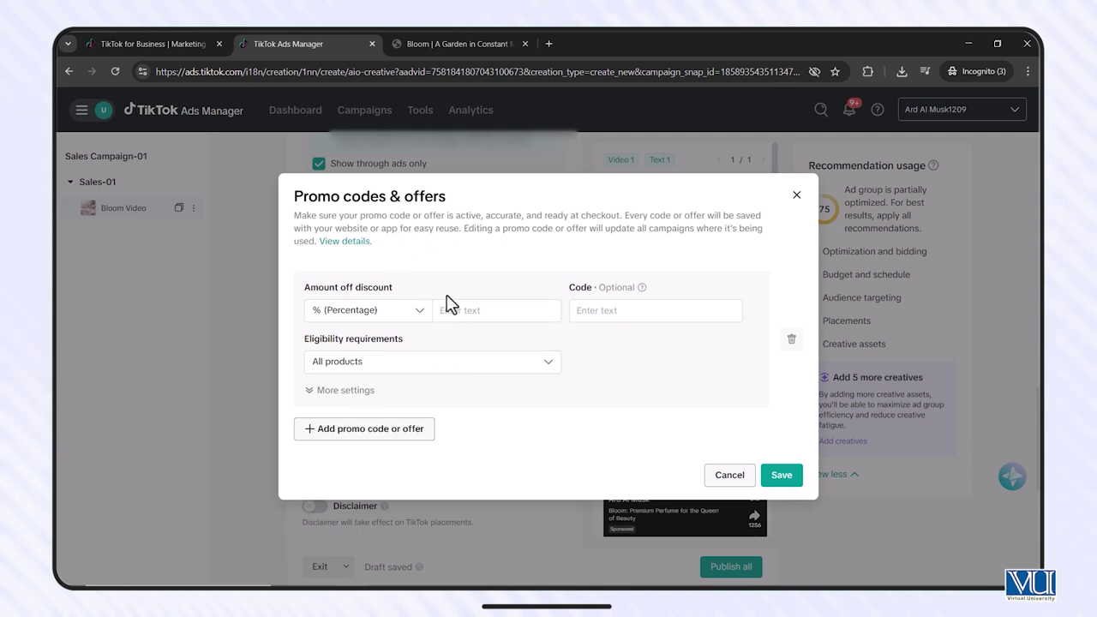
{"action": "left_click", "coordinate": [380, 317]}
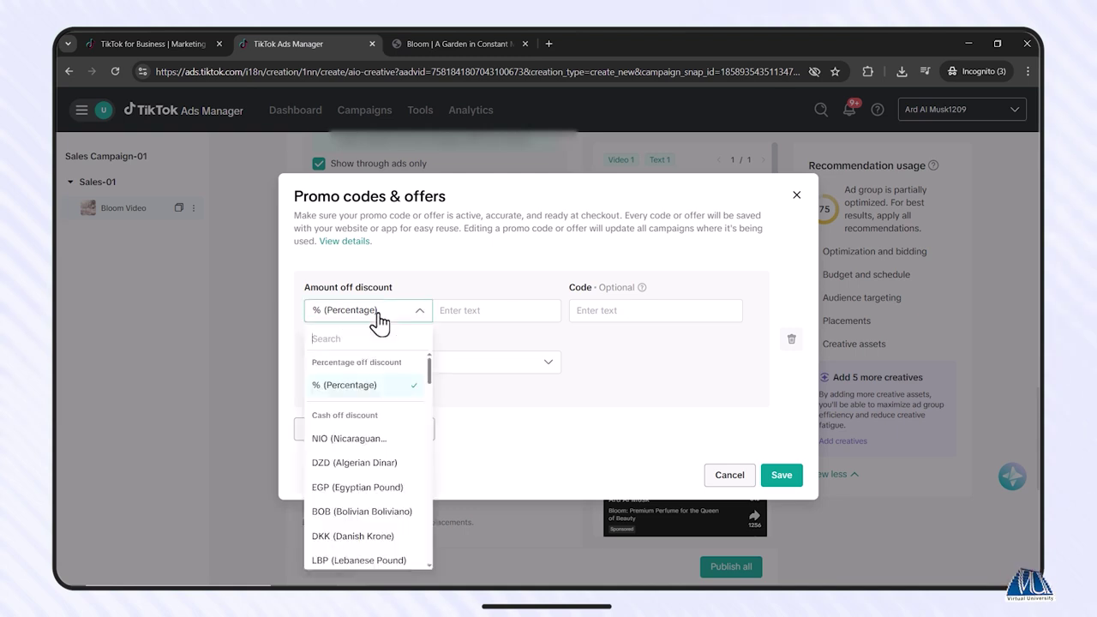
{"action": "left_click", "coordinate": [364, 386]}
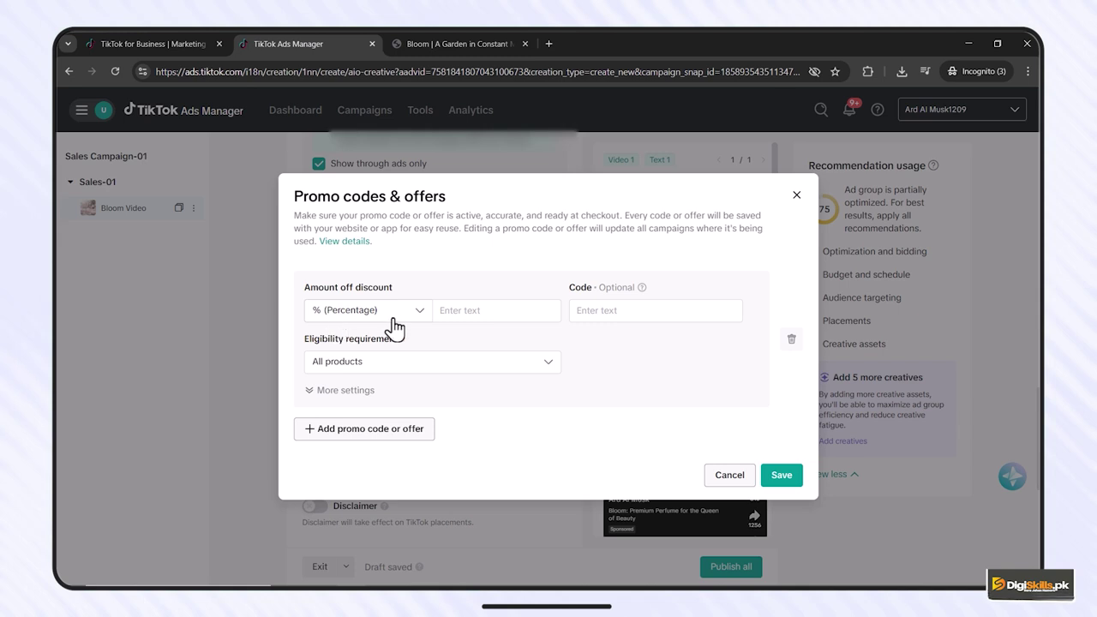
{"action": "left_click", "coordinate": [453, 310]}
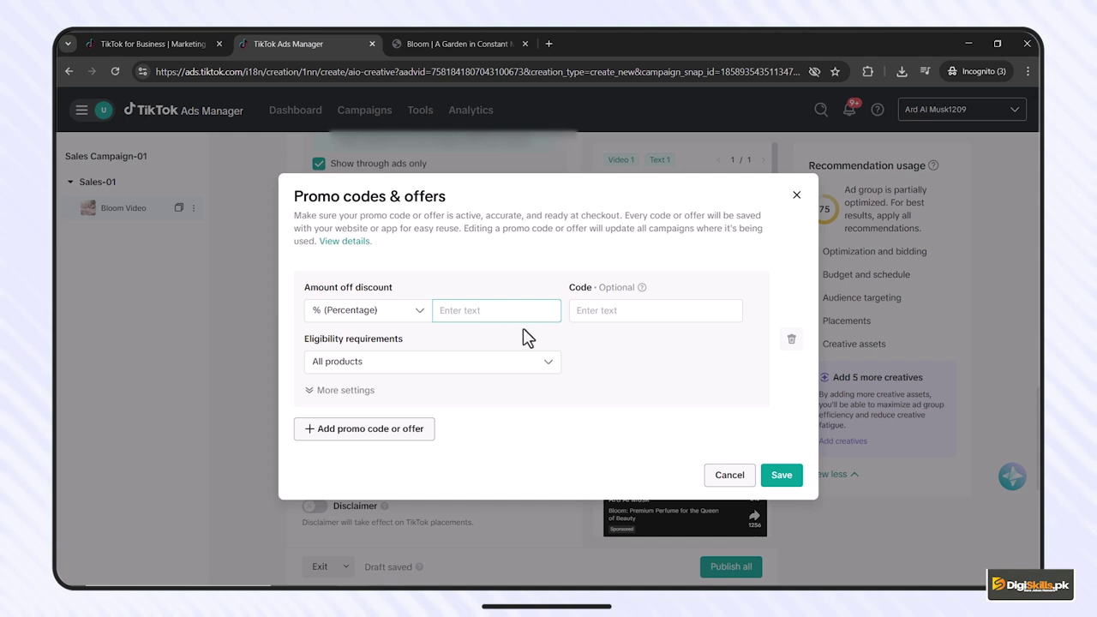
{"action": "left_click", "coordinate": [347, 390]}
{"action": "left_click", "coordinate": [354, 341]}
{"action": "left_click", "coordinate": [491, 314]}
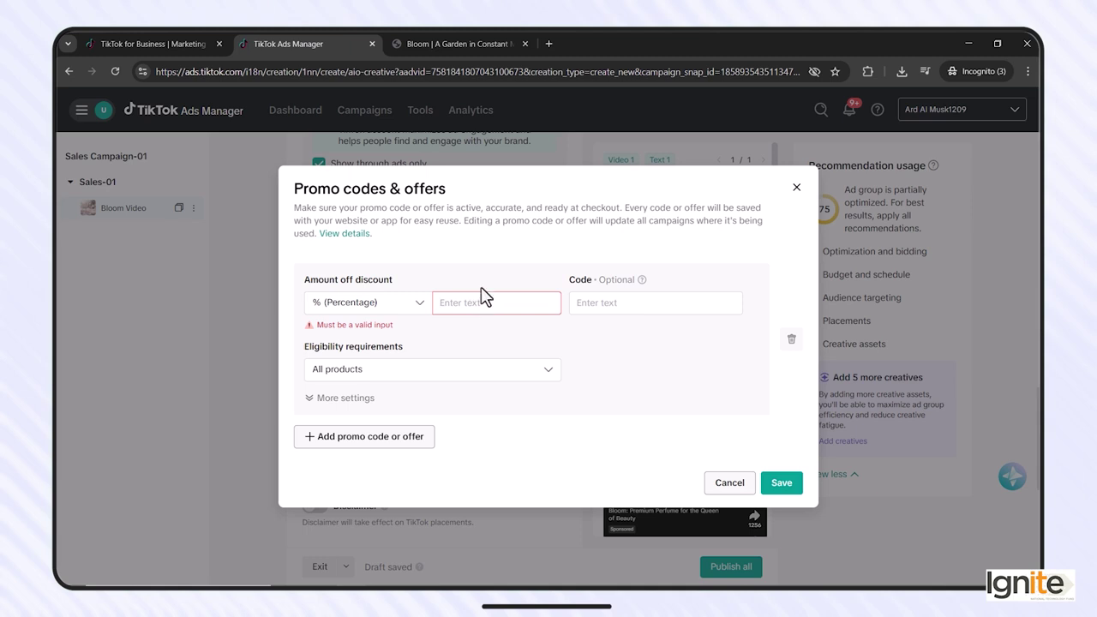
{"action": "type", "text": "10"}
{"action": "left_click", "coordinate": [488, 339]}
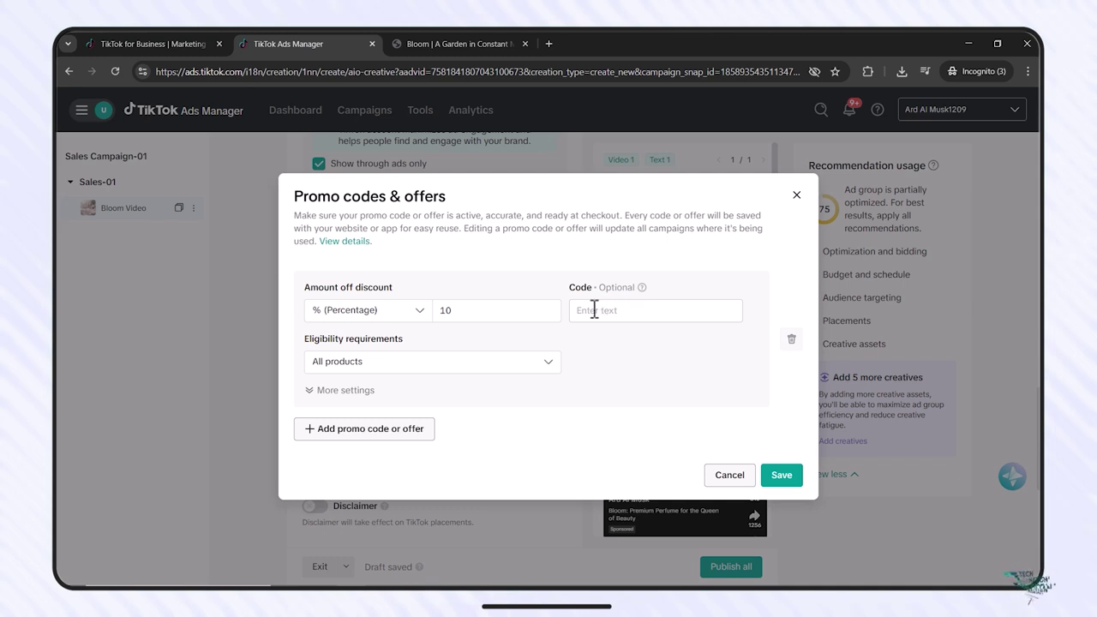
Check the offer's eligibility choices, promo event list and other optional settings, and discard the offer without saving
{"action": "left_click", "coordinate": [486, 362]}
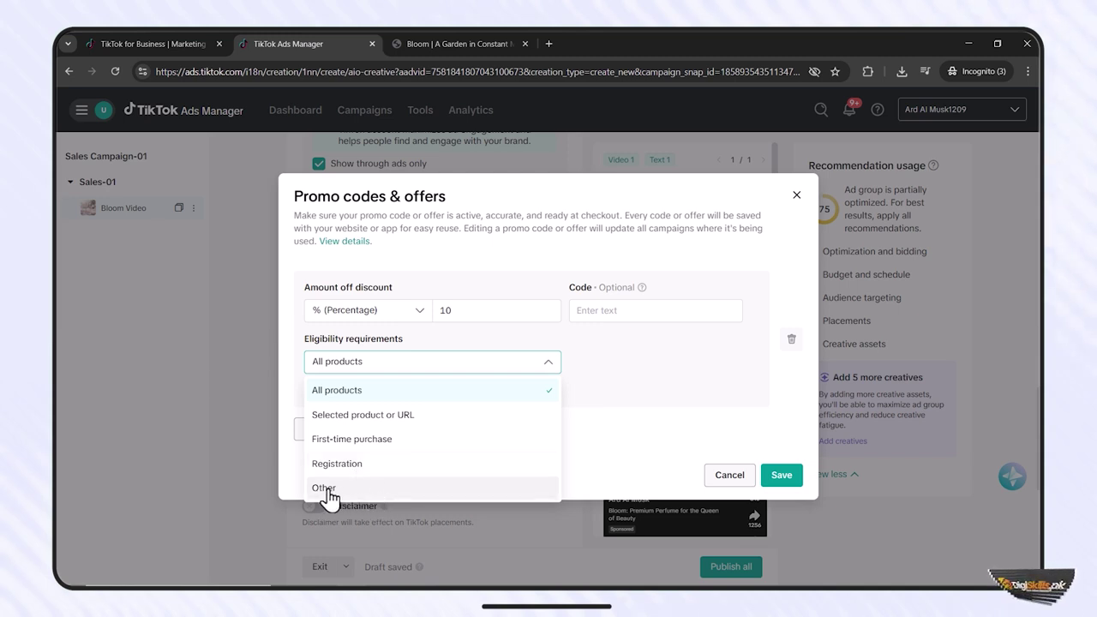
{"action": "left_click", "coordinate": [628, 382]}
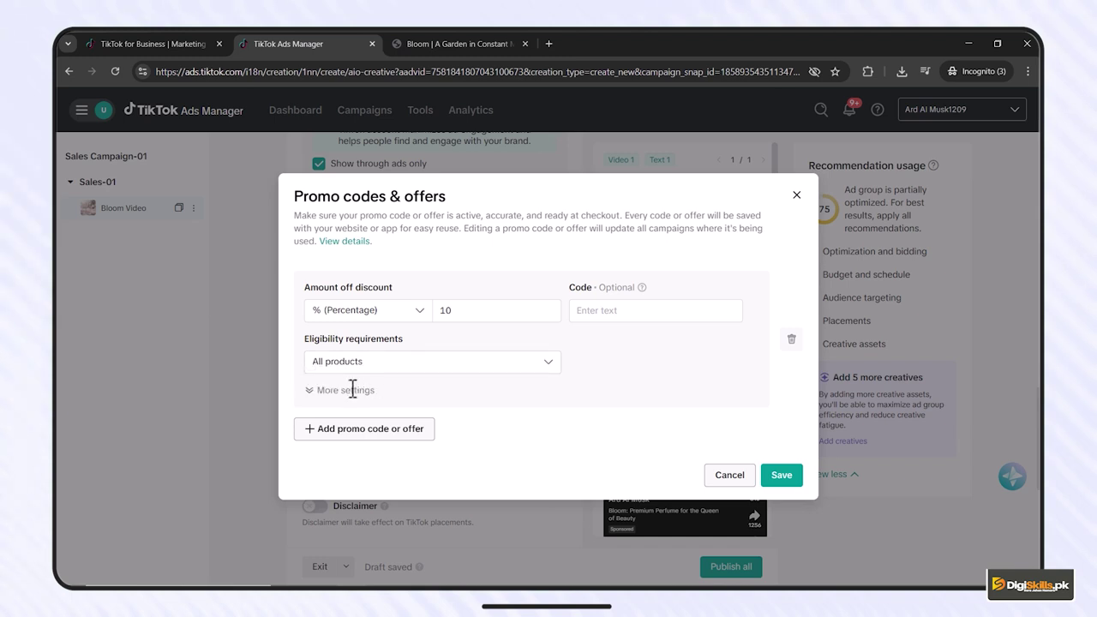
{"action": "left_click", "coordinate": [331, 390]}
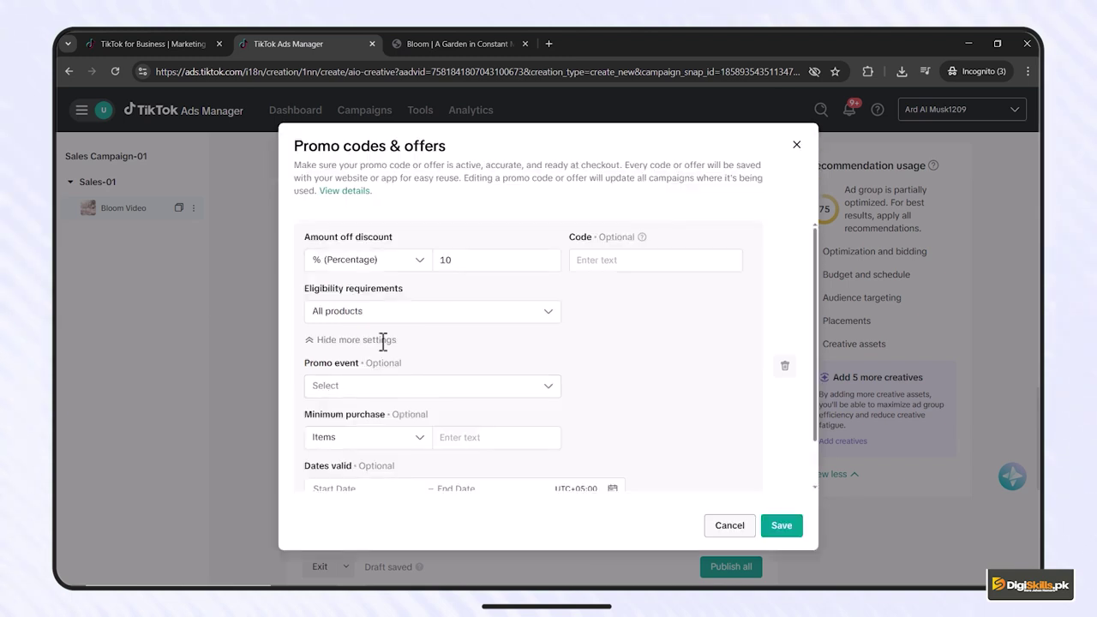
{"action": "scroll", "coordinate": [383, 340], "scroll_direction": "down", "scroll_amount": 2}
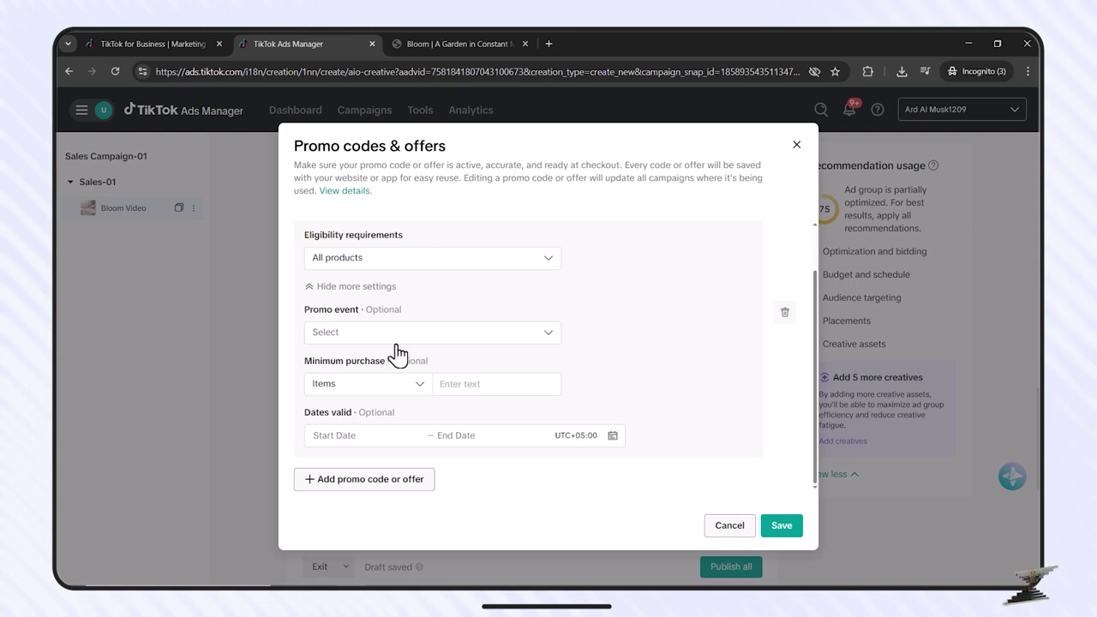
{"action": "left_click", "coordinate": [470, 341]}
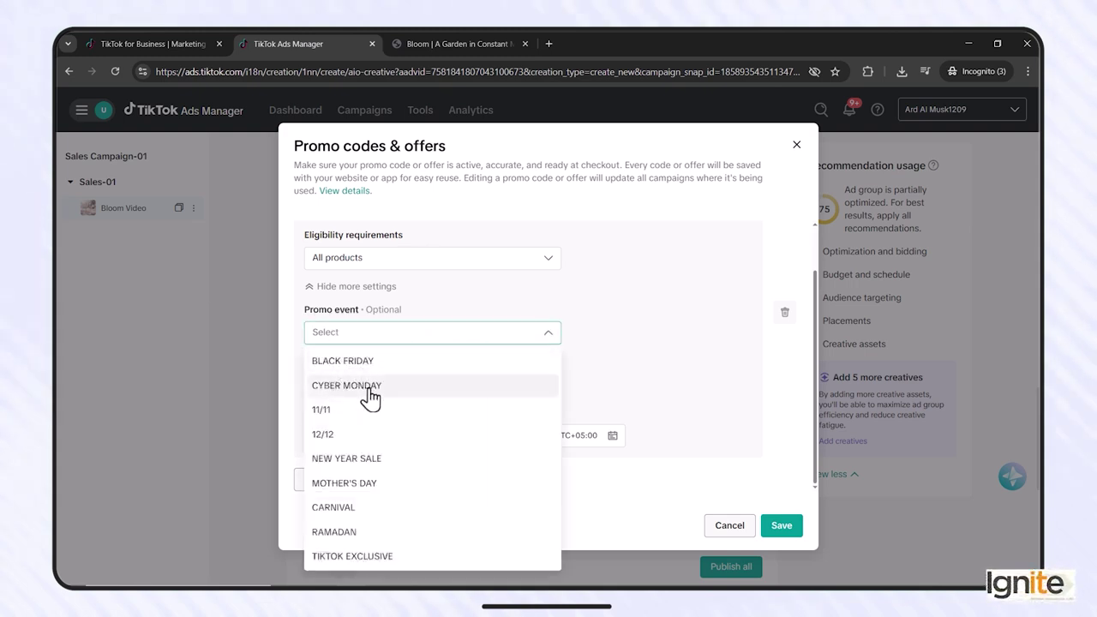
{"action": "left_click", "coordinate": [665, 355]}
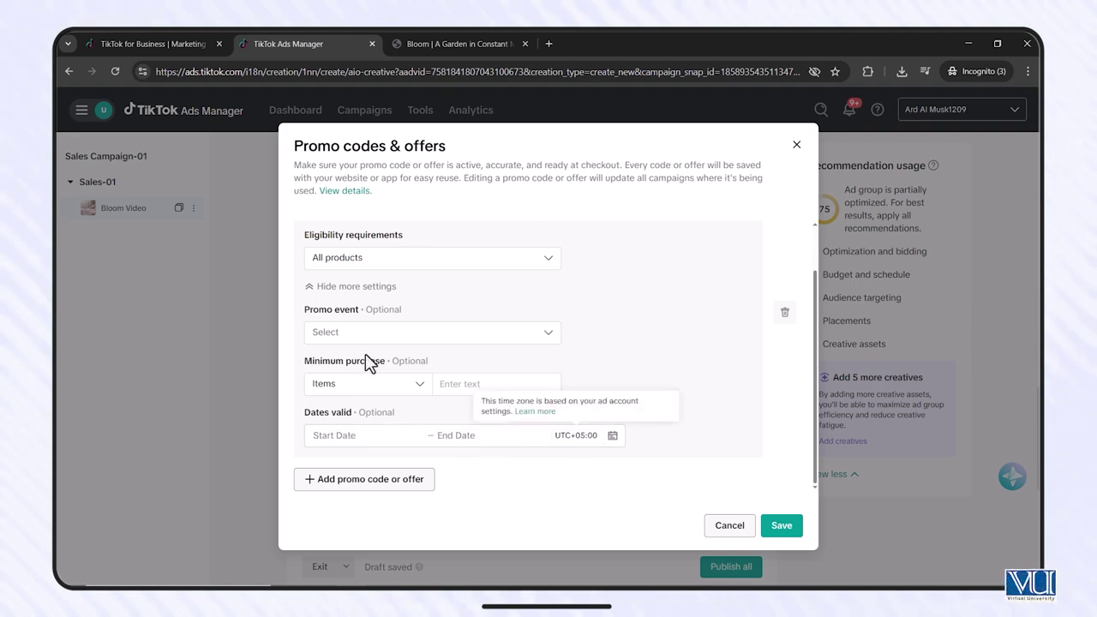
{"action": "scroll", "coordinate": [463, 372], "scroll_direction": "up", "scroll_amount": 1}
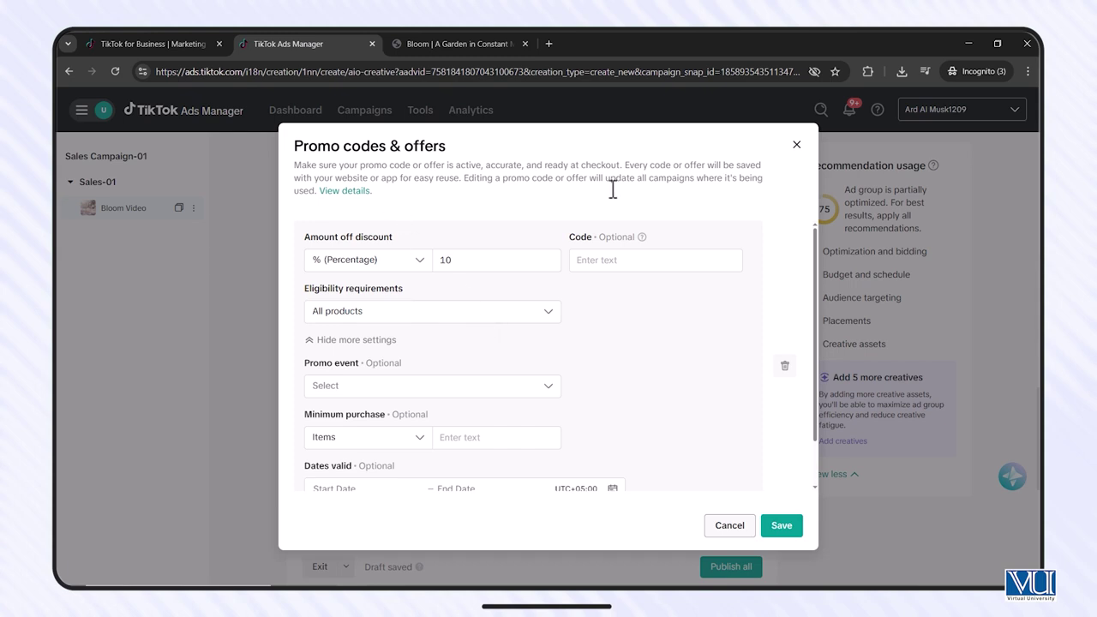
{"action": "left_click", "coordinate": [728, 526]}
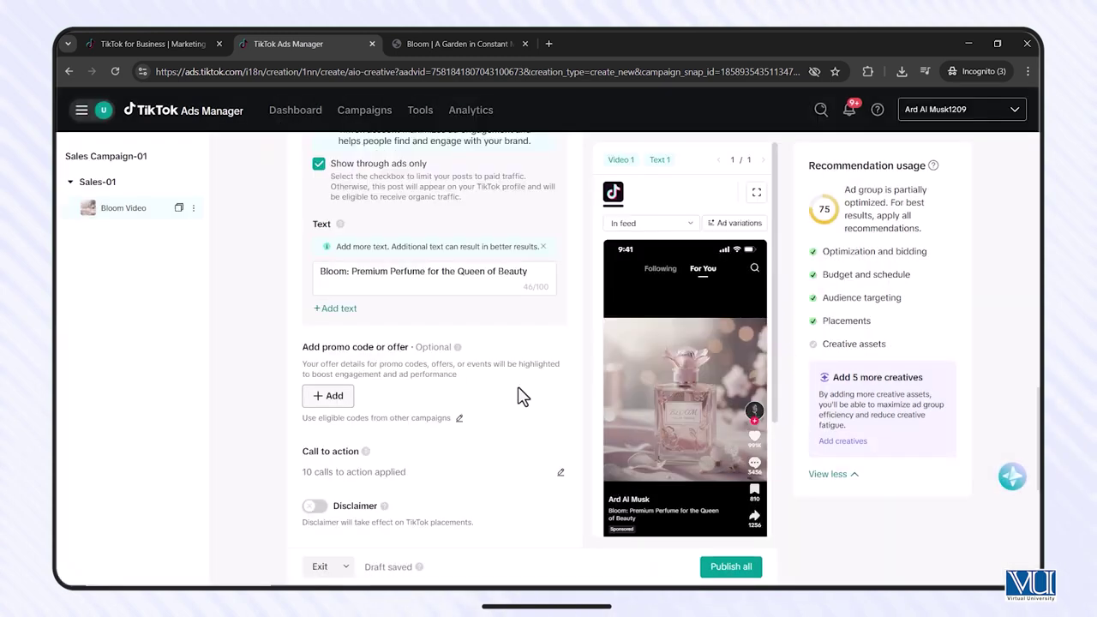
Review the ad's call-to-action options and remove View now and Learn more from the selection
{"action": "scroll", "coordinate": [475, 412], "scroll_direction": "down", "scroll_amount": 1}
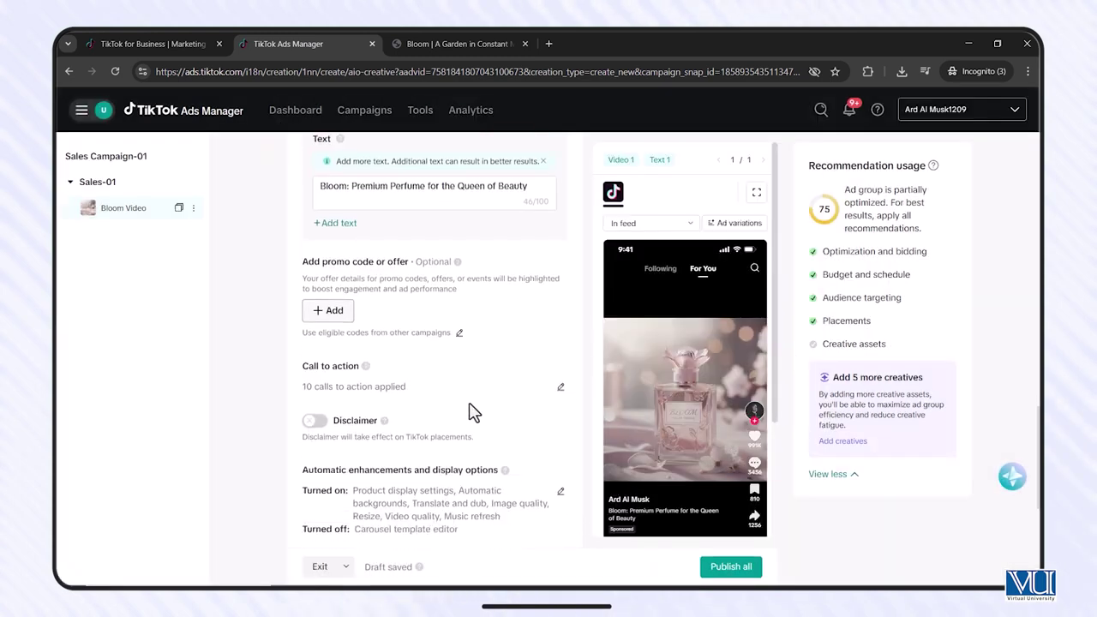
{"action": "left_click", "coordinate": [560, 388]}
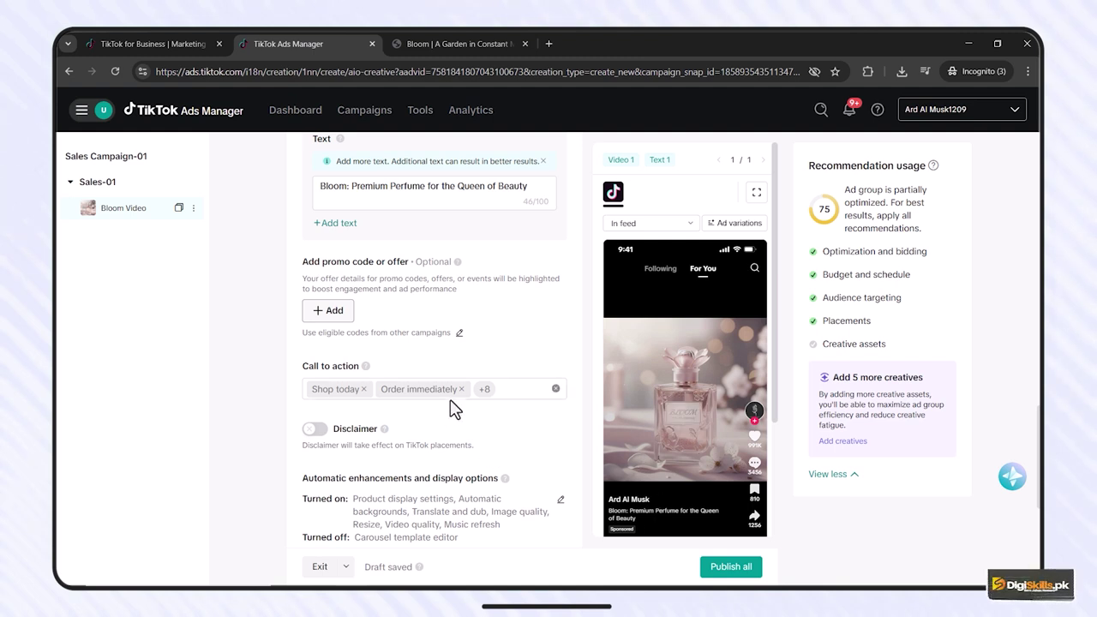
{"action": "left_click", "coordinate": [487, 391]}
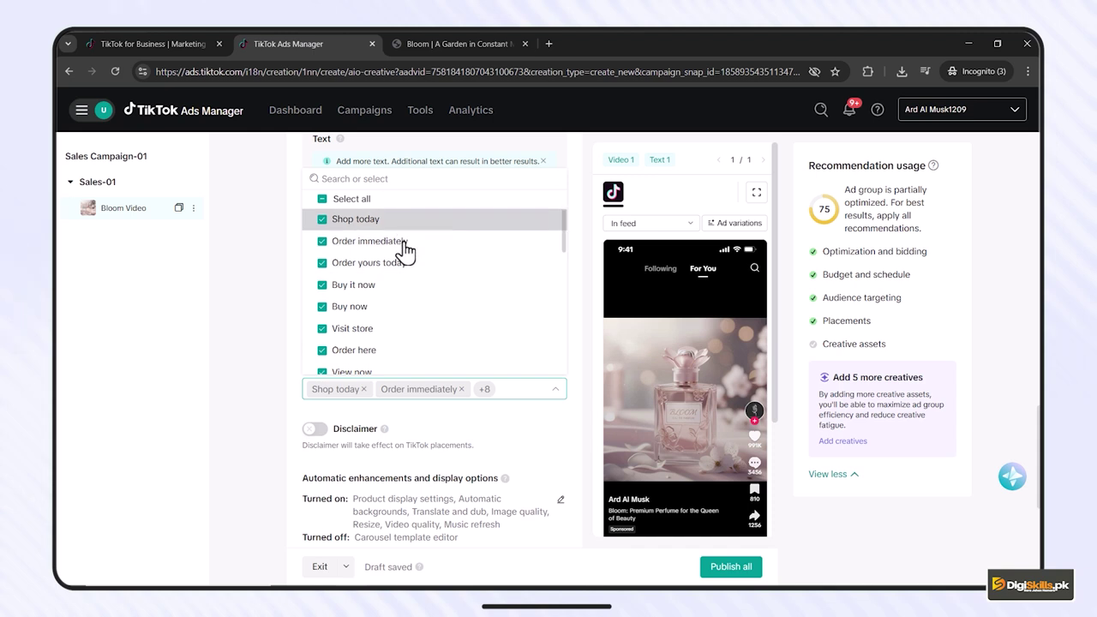
{"action": "scroll", "coordinate": [404, 252], "scroll_direction": "down", "scroll_amount": 5}
{"action": "scroll", "coordinate": [404, 252], "scroll_direction": "up", "scroll_amount": 5}
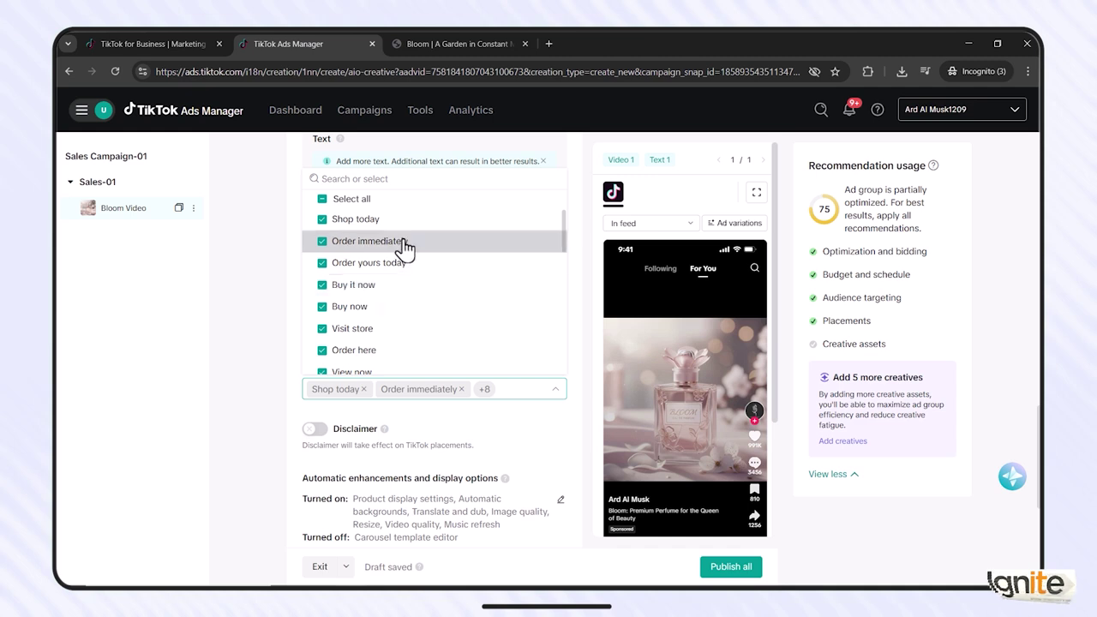
{"action": "scroll", "coordinate": [413, 283], "scroll_direction": "down", "scroll_amount": 2}
{"action": "scroll", "coordinate": [406, 275], "scroll_direction": "down", "scroll_amount": 2}
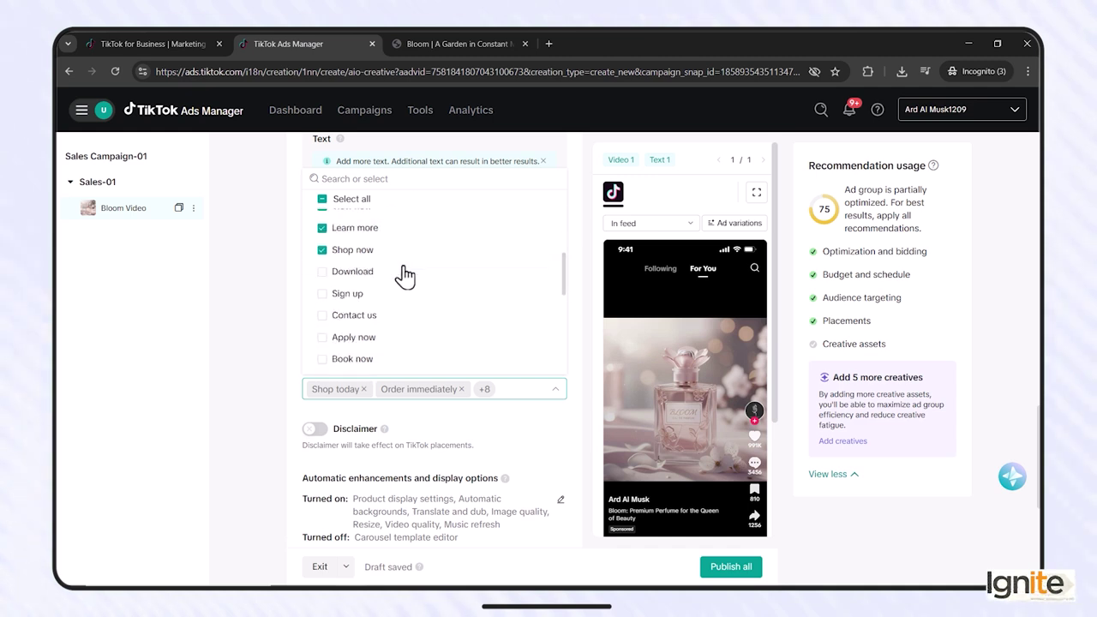
{"action": "scroll", "coordinate": [369, 257], "scroll_direction": "down", "scroll_amount": 4}
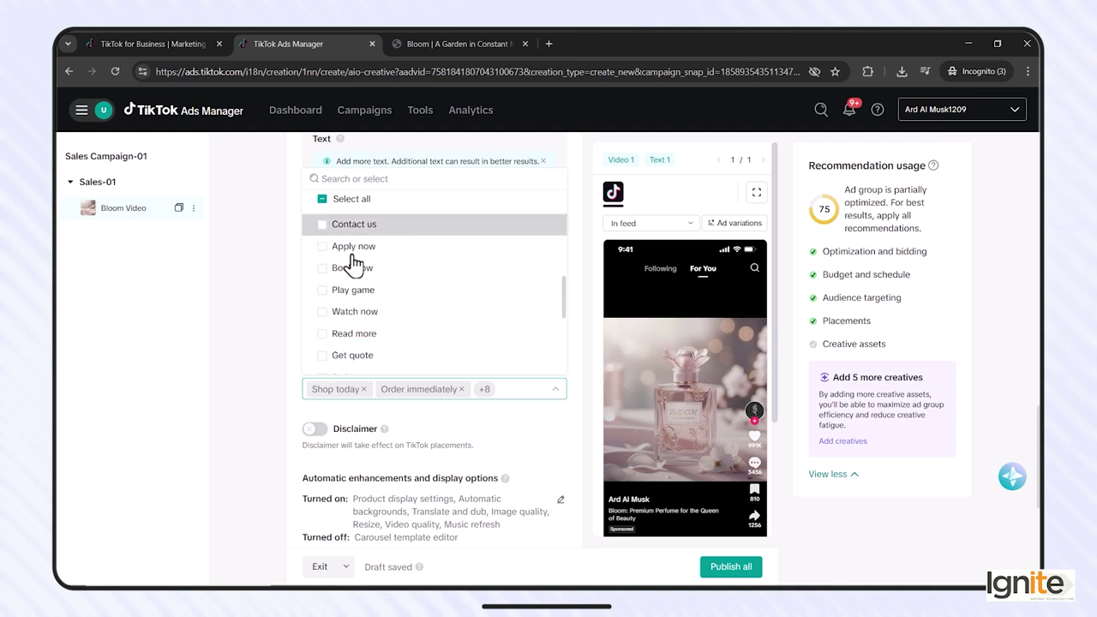
{"action": "scroll", "coordinate": [377, 300], "scroll_direction": "down", "scroll_amount": 2}
{"action": "scroll", "coordinate": [403, 313], "scroll_direction": "up", "scroll_amount": 8}
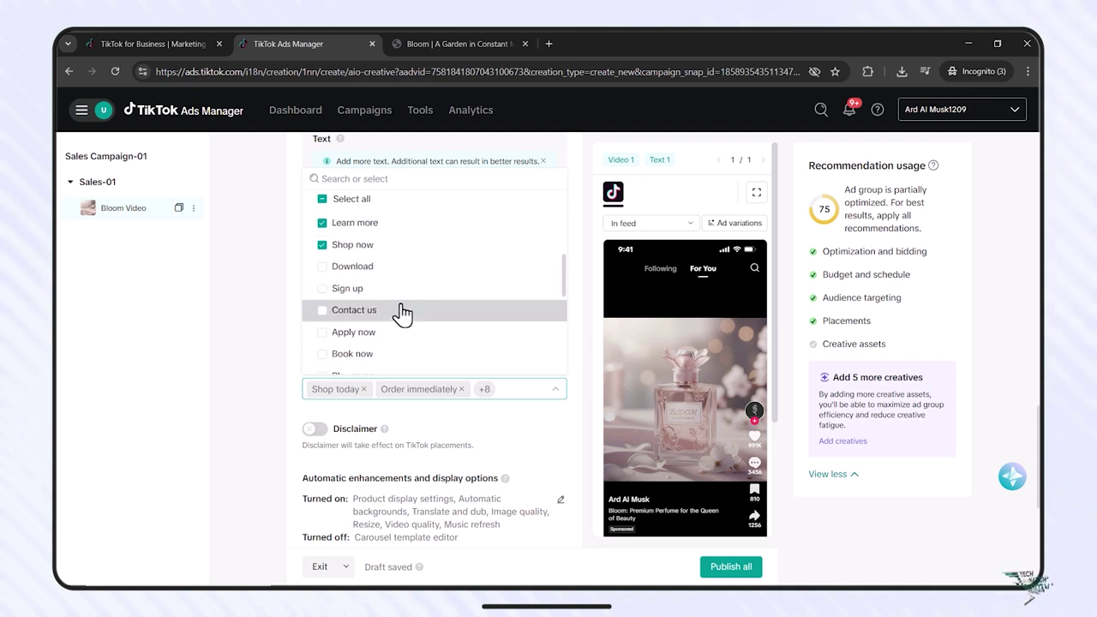
{"action": "scroll", "coordinate": [406, 288], "scroll_direction": "down", "scroll_amount": 2}
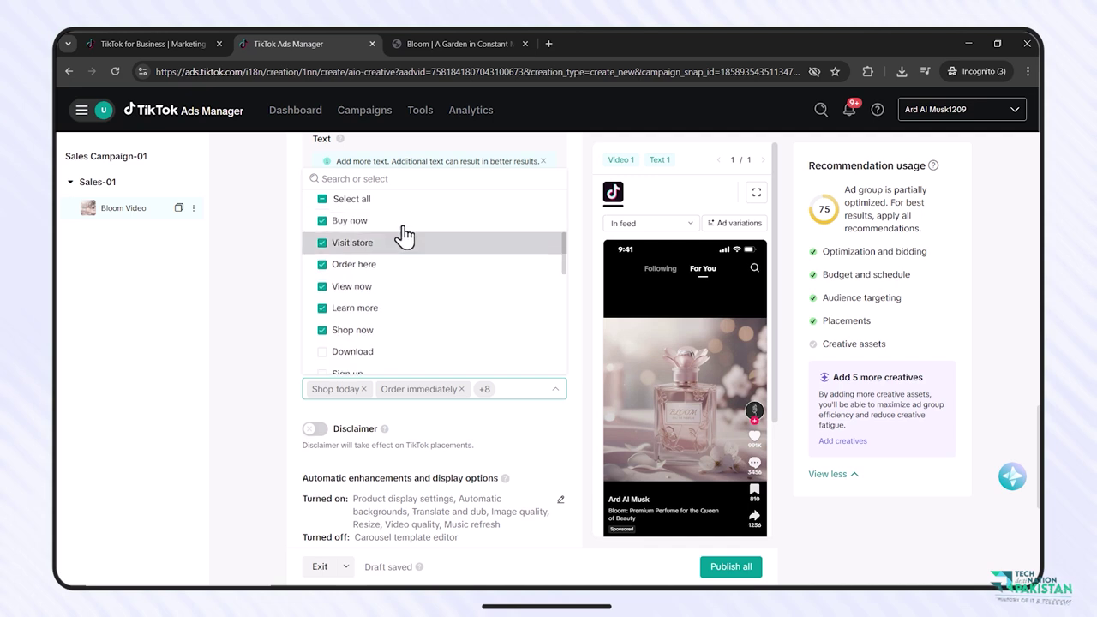
{"action": "left_click", "coordinate": [324, 286]}
{"action": "left_click", "coordinate": [324, 311]}
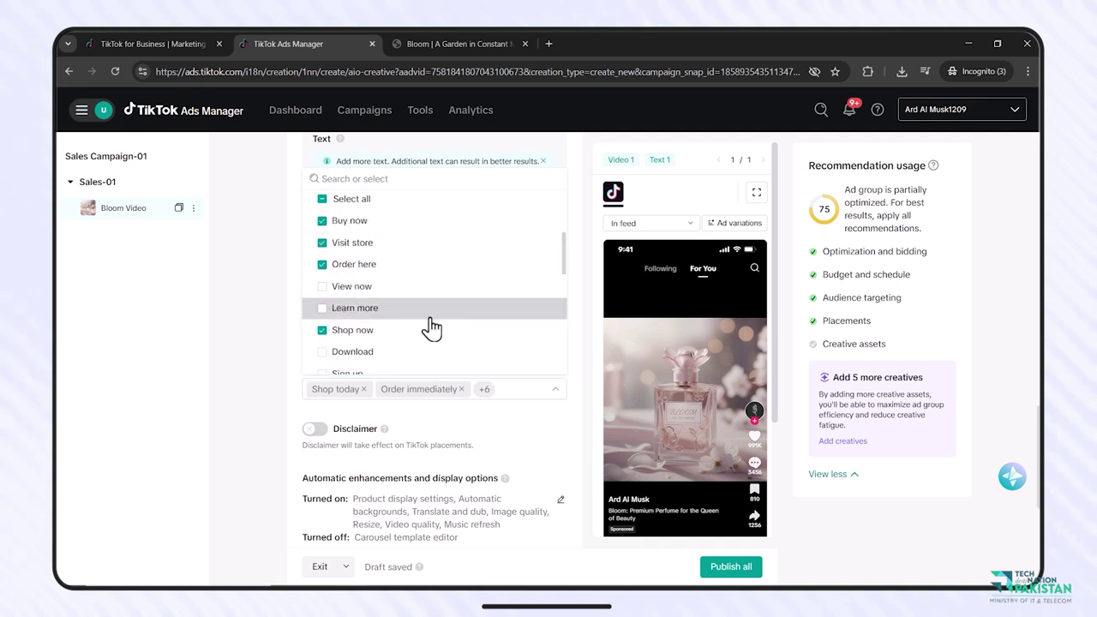
{"action": "scroll", "coordinate": [429, 326], "scroll_direction": "up", "scroll_amount": 2}
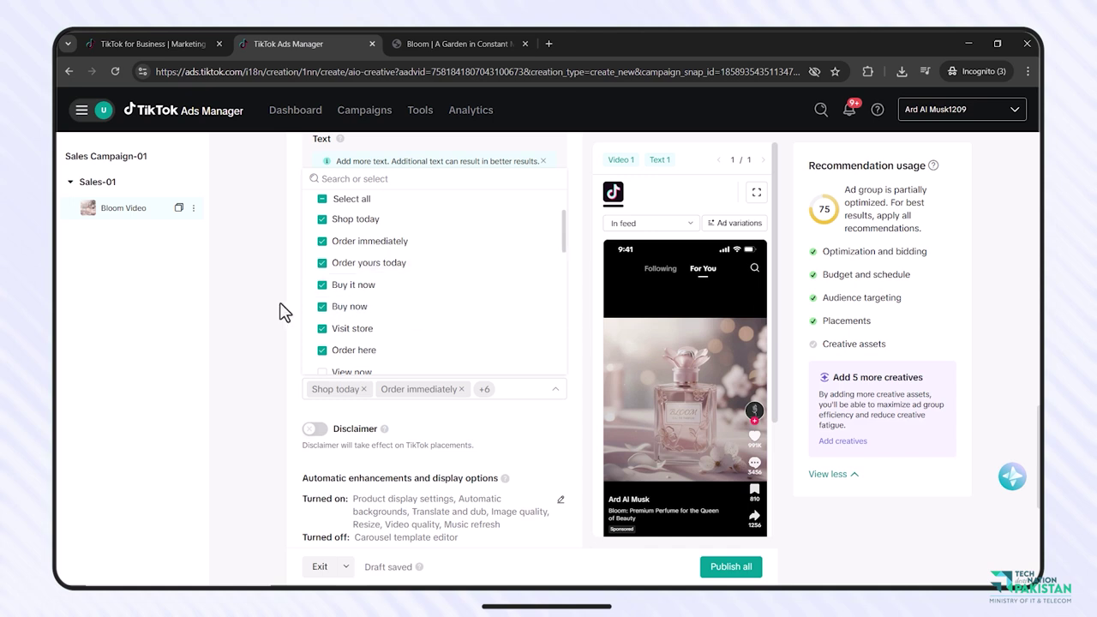
{"action": "scroll", "coordinate": [373, 317], "scroll_direction": "down", "scroll_amount": 3}
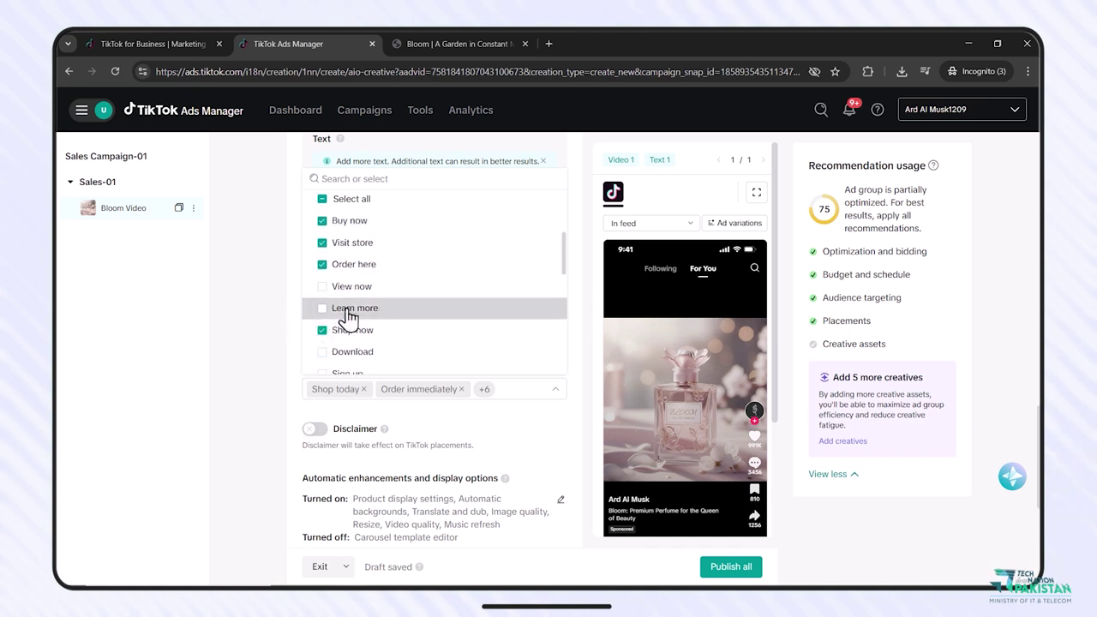
{"action": "scroll", "coordinate": [363, 377], "scroll_direction": "down", "scroll_amount": 2}
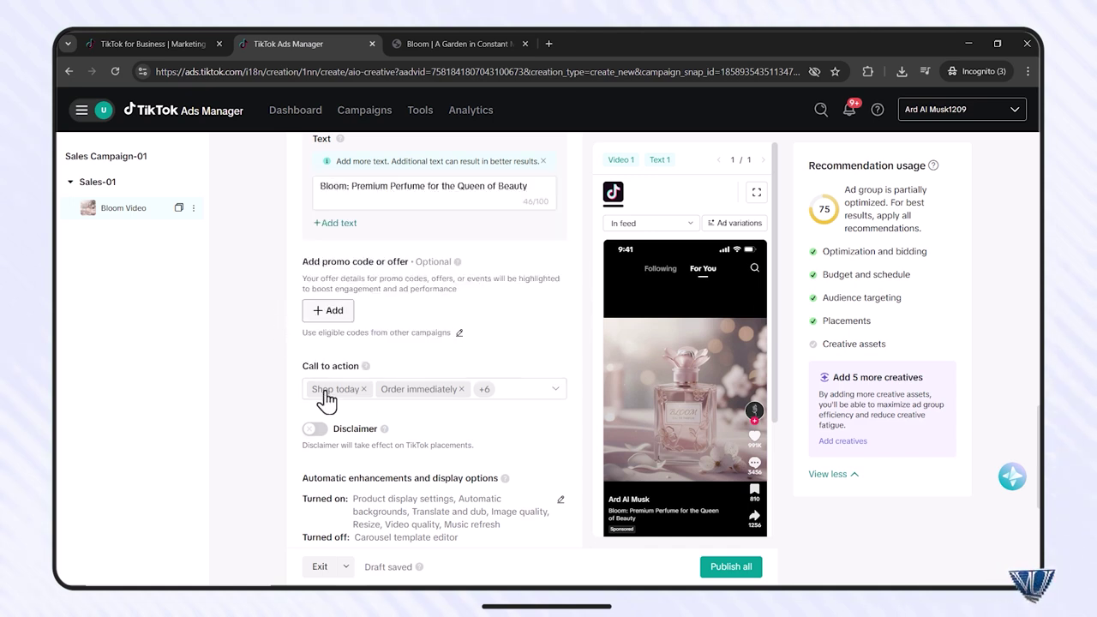
Review the disclaimer, automatic enhancements and tracking settings of the ad
{"action": "scroll", "coordinate": [351, 429], "scroll_direction": "down", "scroll_amount": 1}
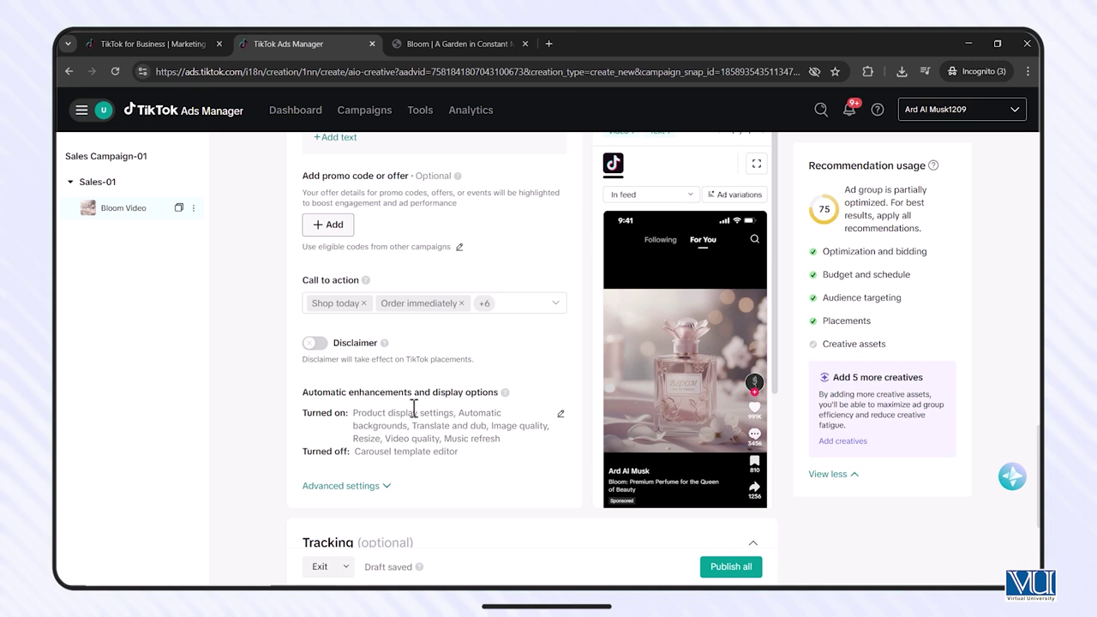
{"action": "scroll", "coordinate": [443, 390], "scroll_direction": "down", "scroll_amount": 2}
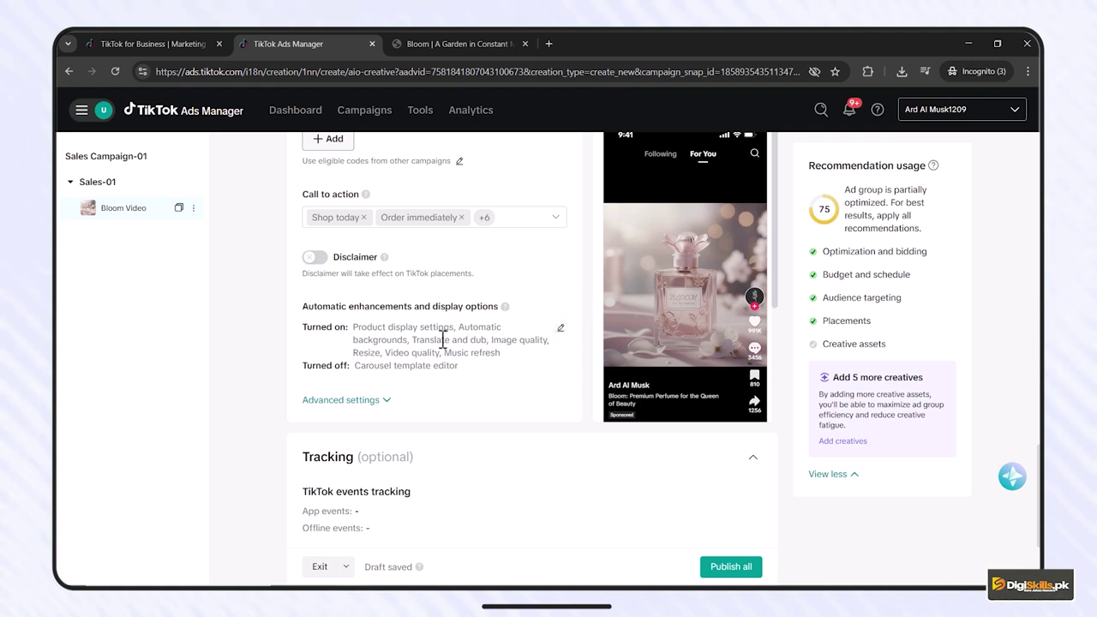
{"action": "scroll", "coordinate": [443, 341], "scroll_direction": "down", "scroll_amount": 2}
{"action": "scroll", "coordinate": [444, 345], "scroll_direction": "up", "scroll_amount": 4}
{"action": "mouse_move", "coordinate": [677, 358]}
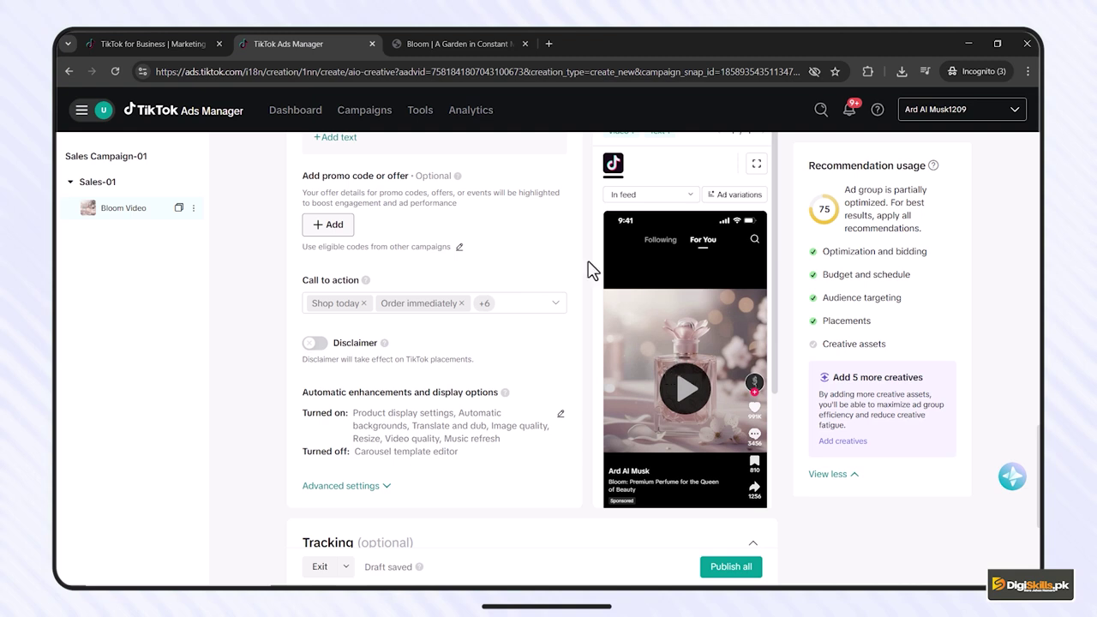